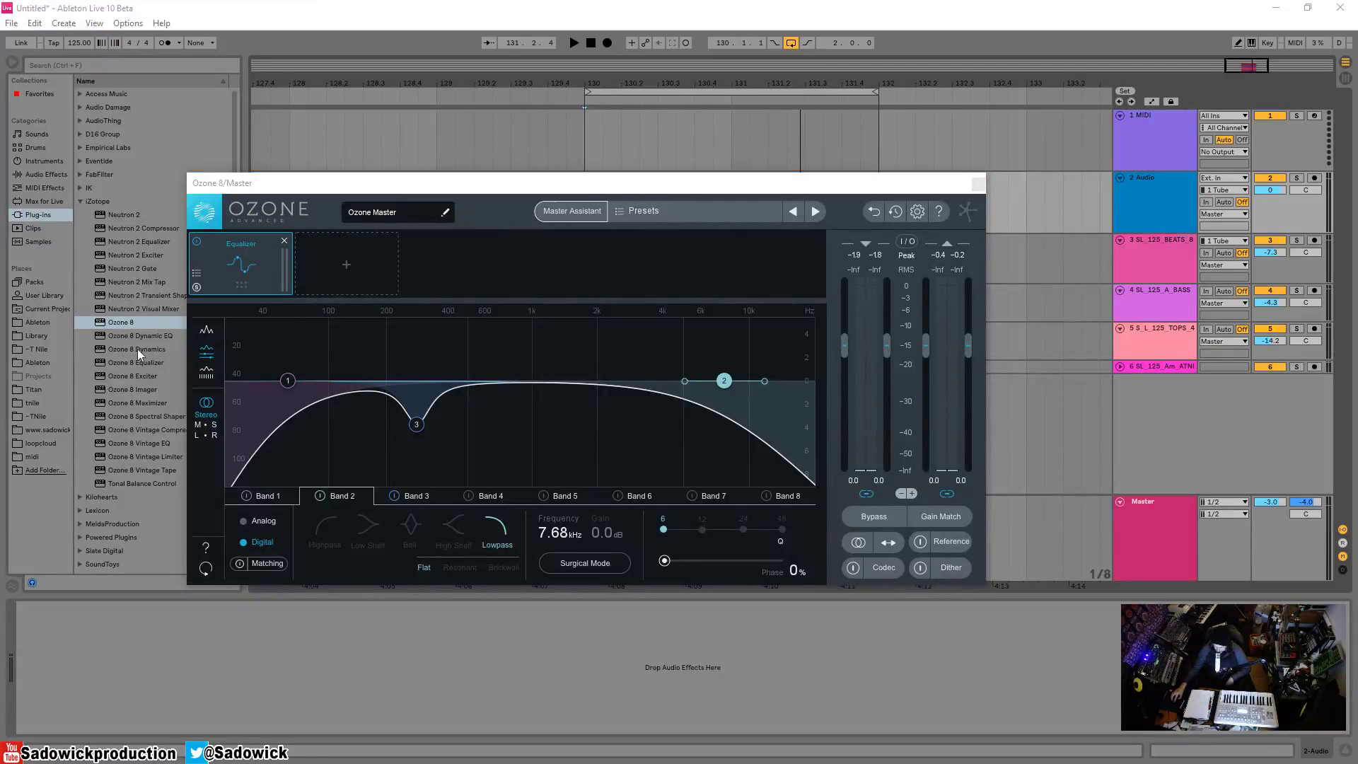
- Insert a Dynamic EQ module into Ozone's chain directly after the Equalizer
left_click(343, 263)
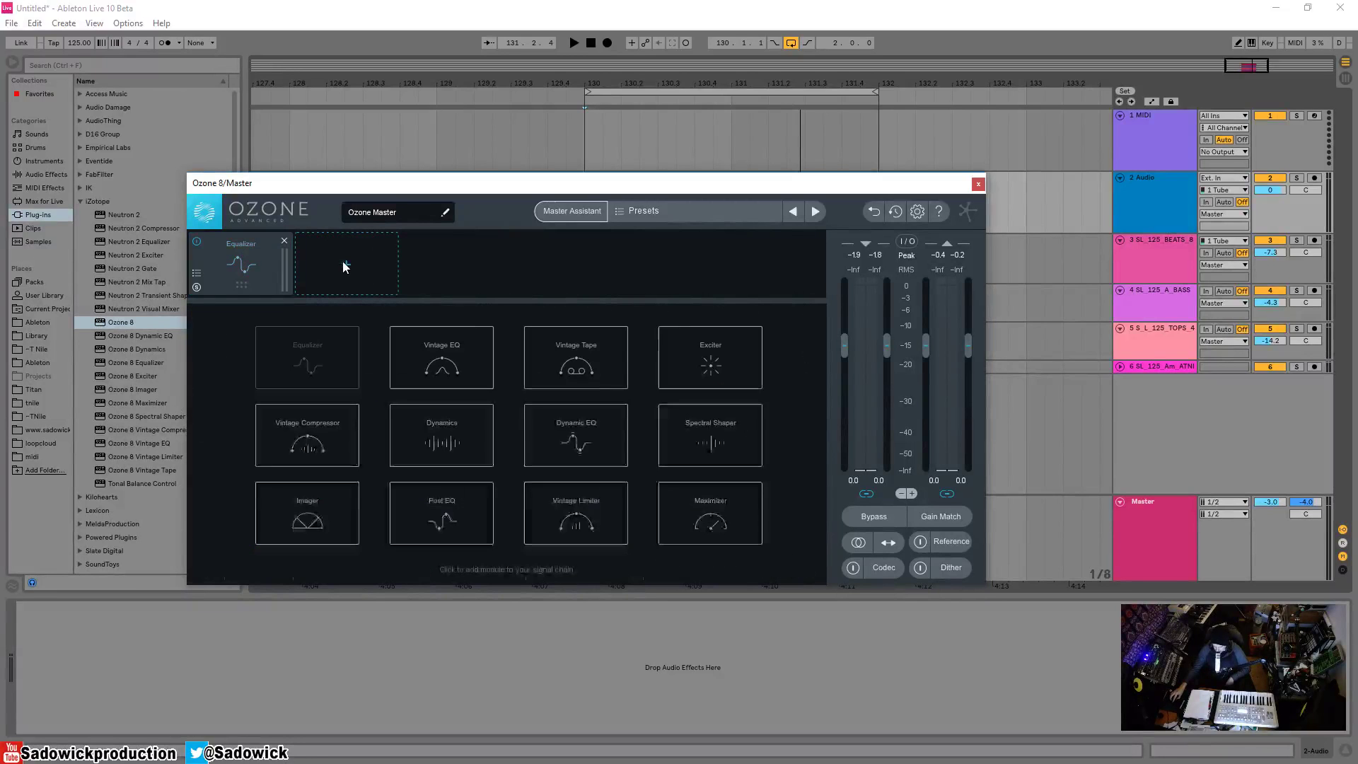
left_click(576, 439)
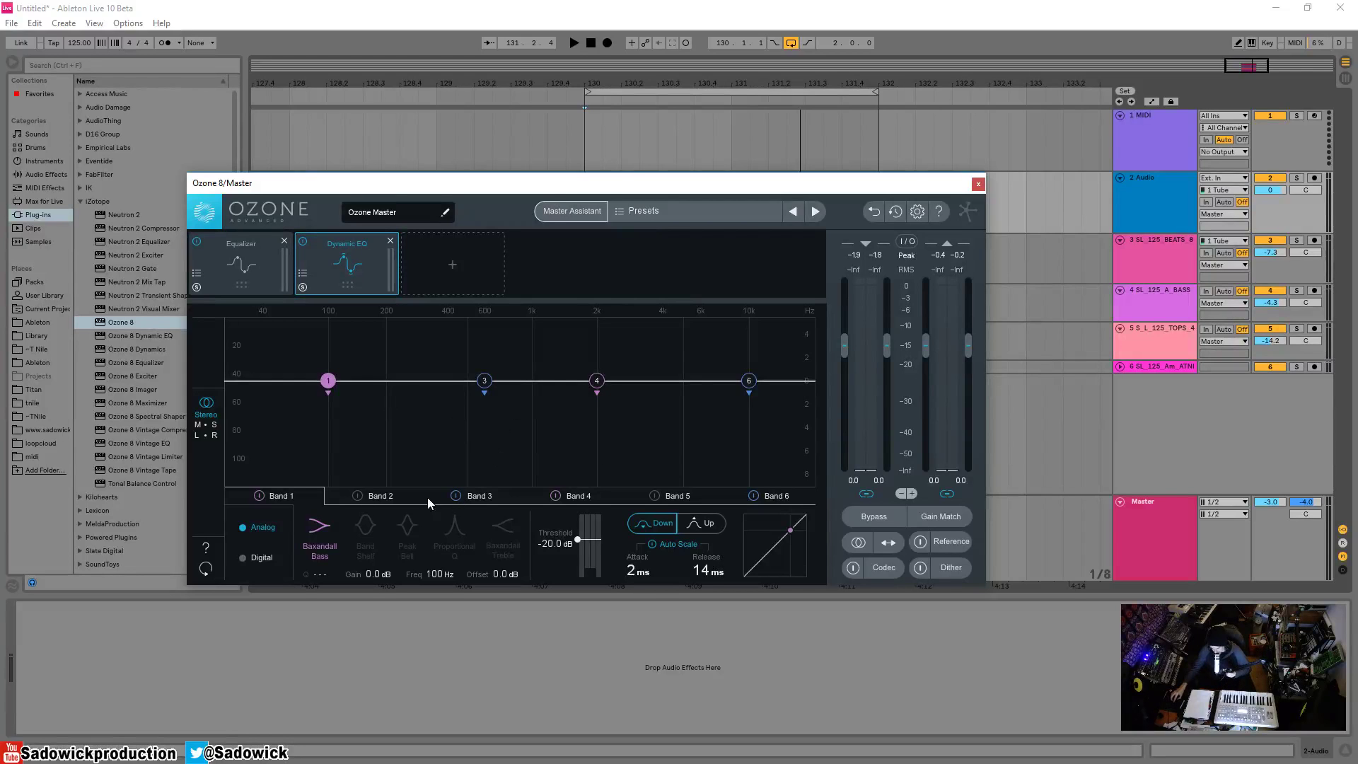
- Switch off bands 3, 4 and 6 and turn band 1 into a Baxandall Treble shelf
left_click(455, 495)
left_click(556, 495)
left_click(753, 495)
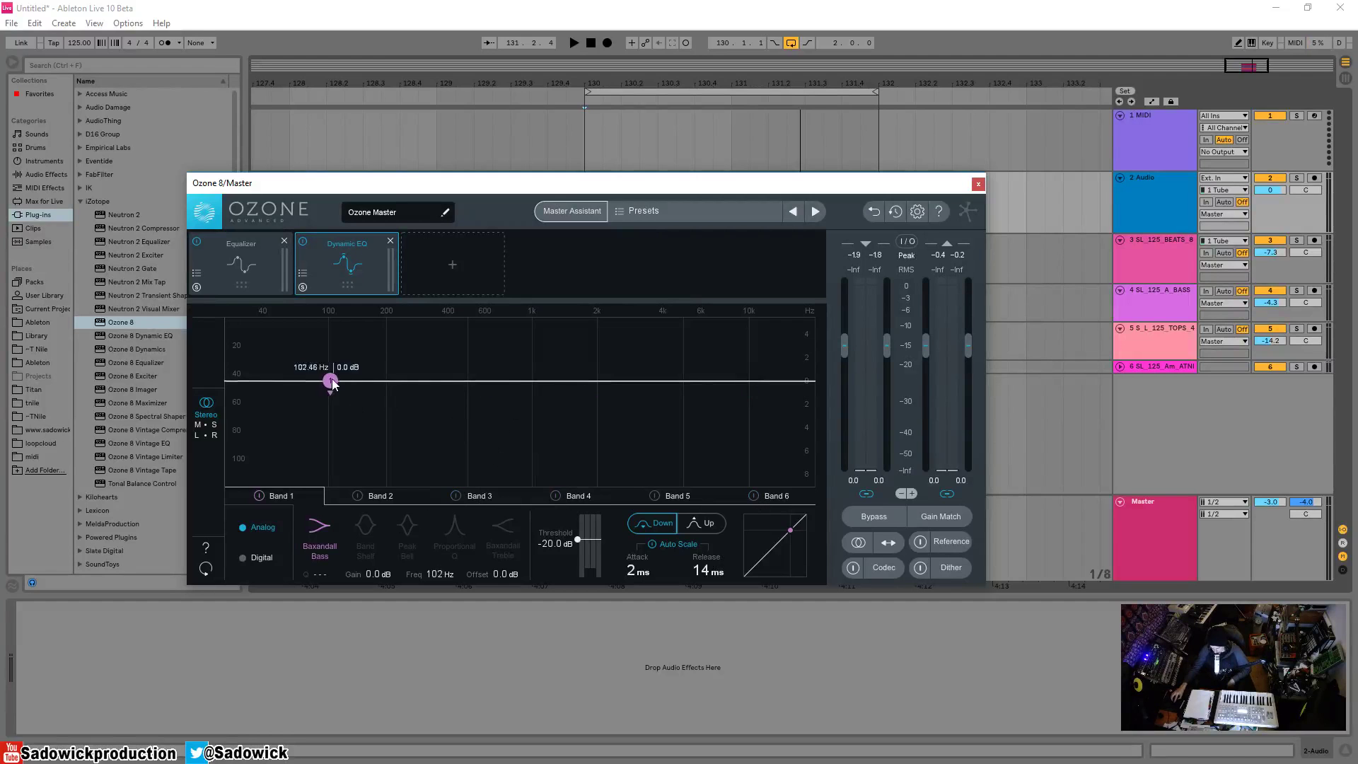
left_click_drag(329, 380, 515, 380)
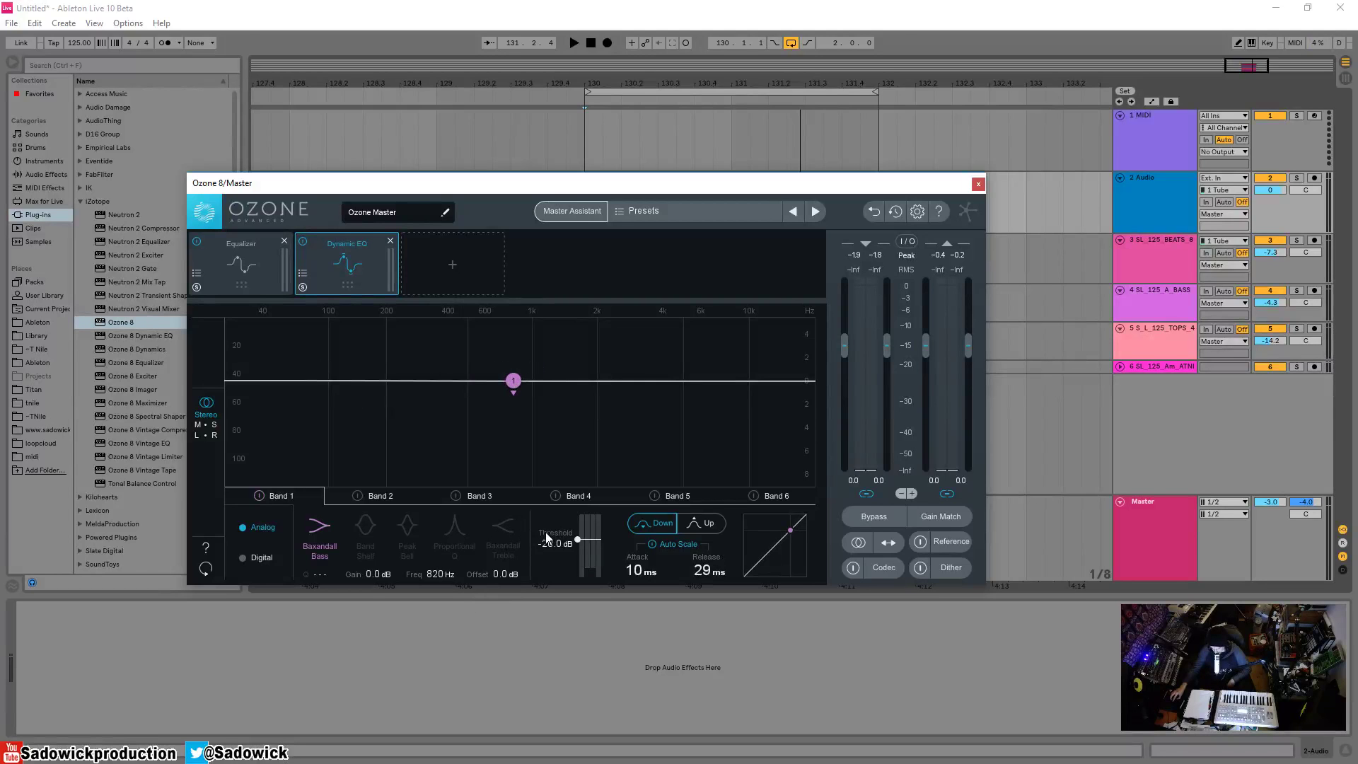
left_click(503, 532)
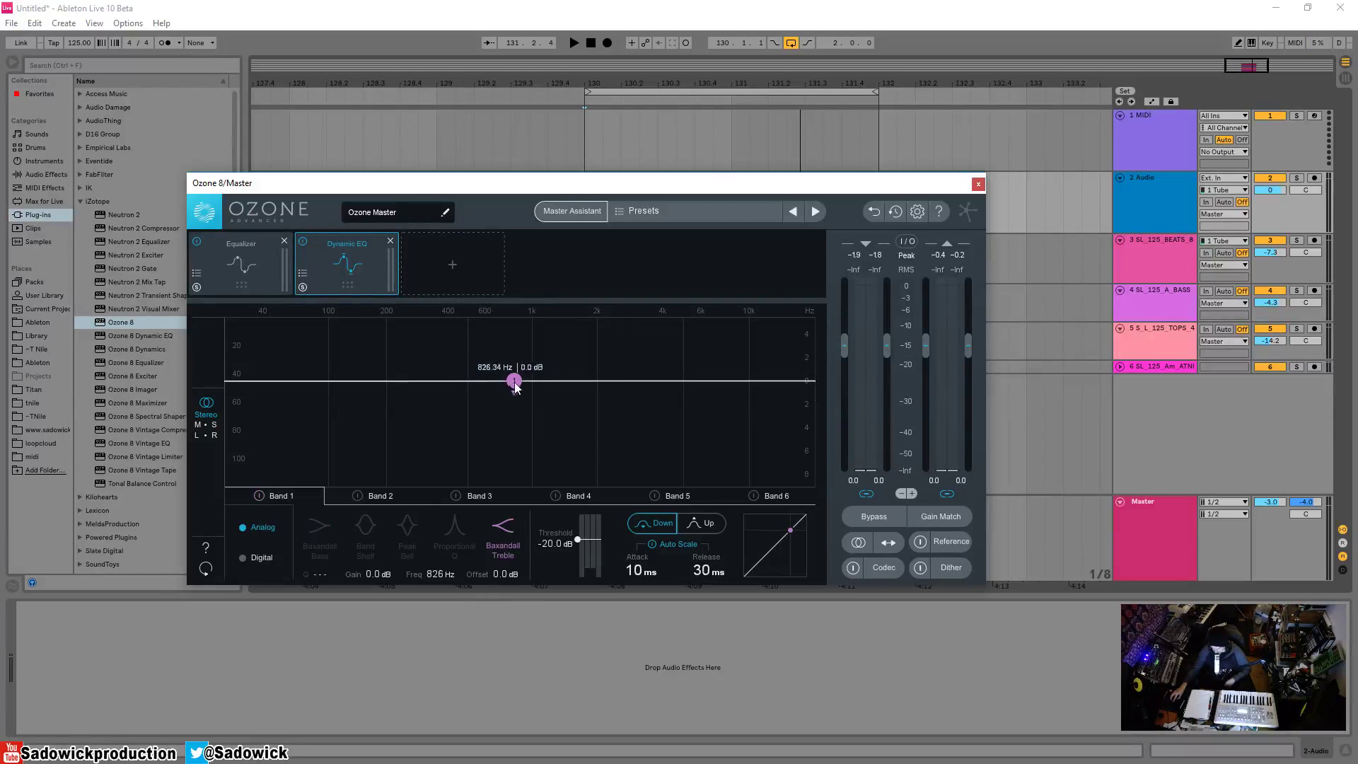
- Settle band 1's downward treble shelf at about 2.27 kHz with a -1.4 dB cut
left_click_drag(514, 381, 531, 415)
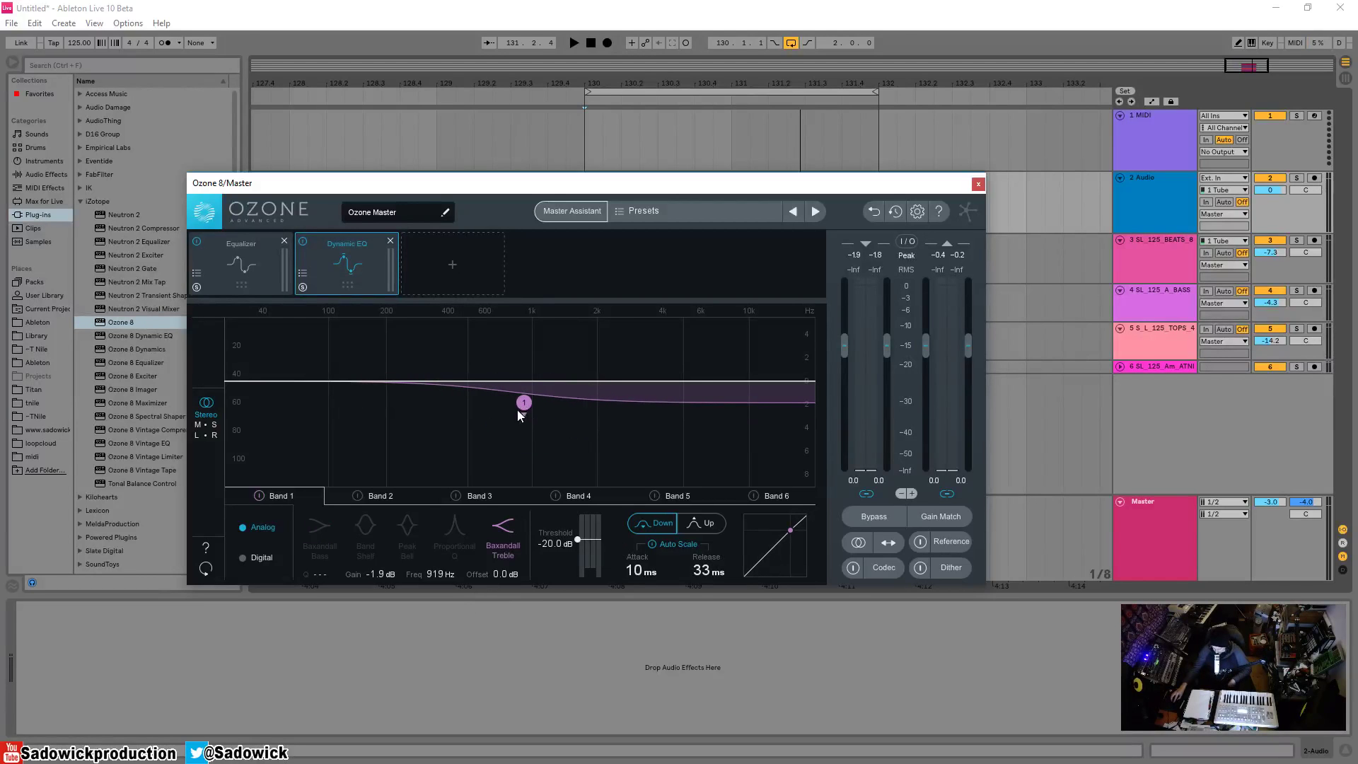
left_click_drag(529, 409, 558, 410)
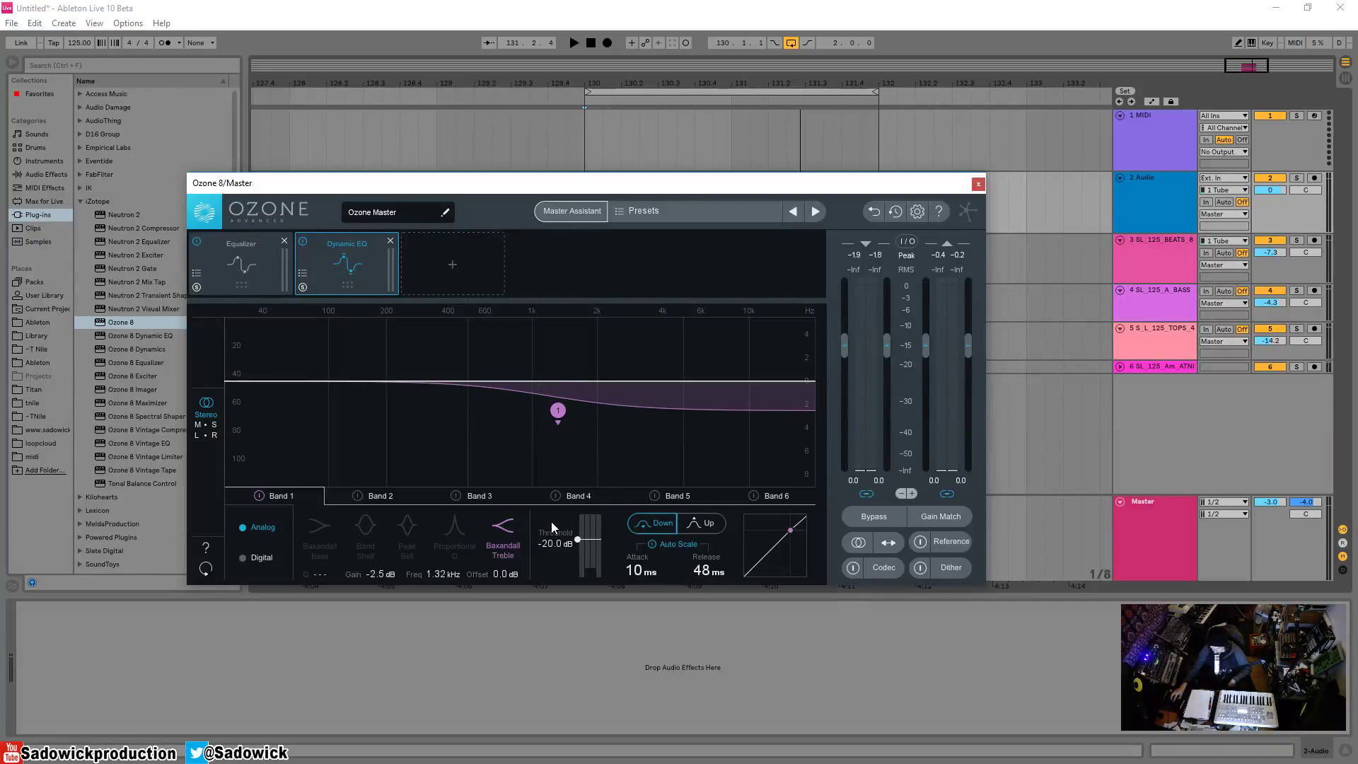
left_click(702, 525)
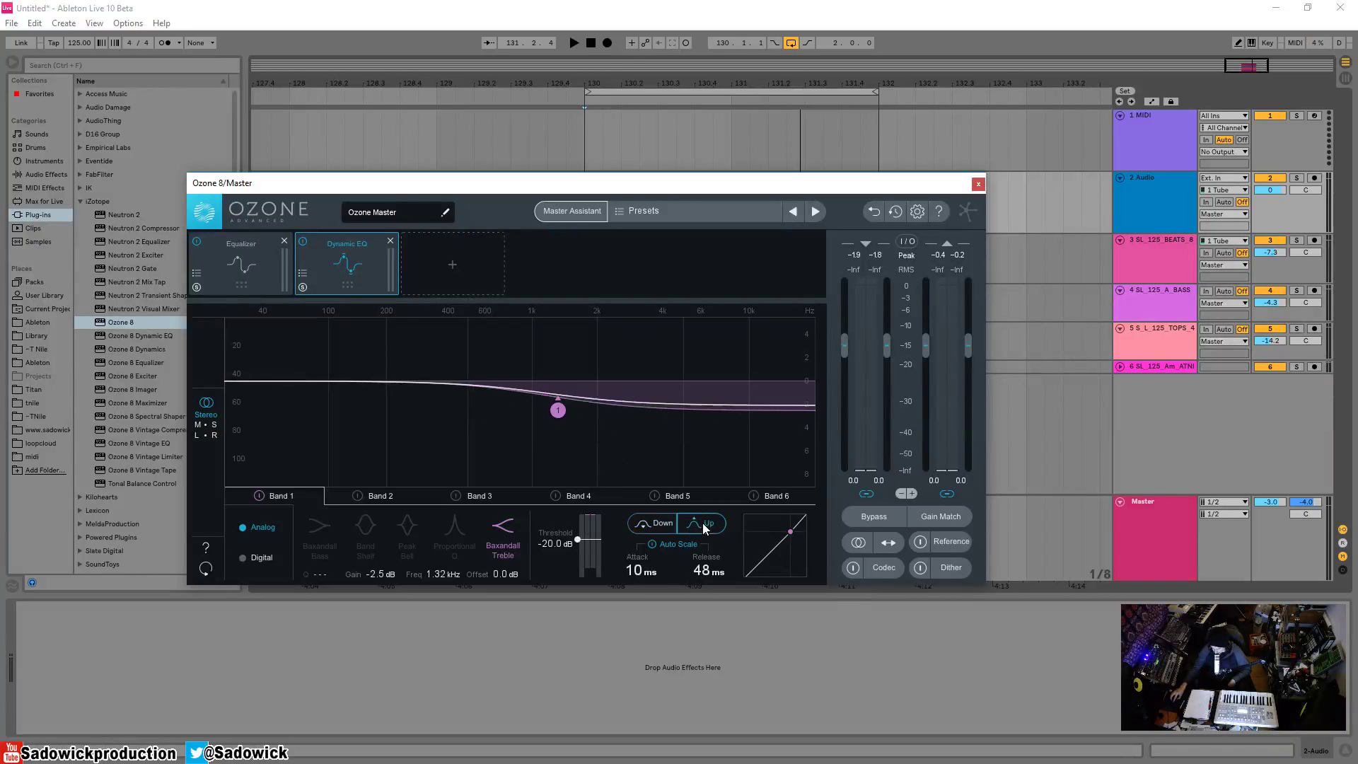
mouse_move(559, 410)
left_mouse_down()
mouse_move(555, 391)
mouse_move(560, 411)
left_mouse_up()
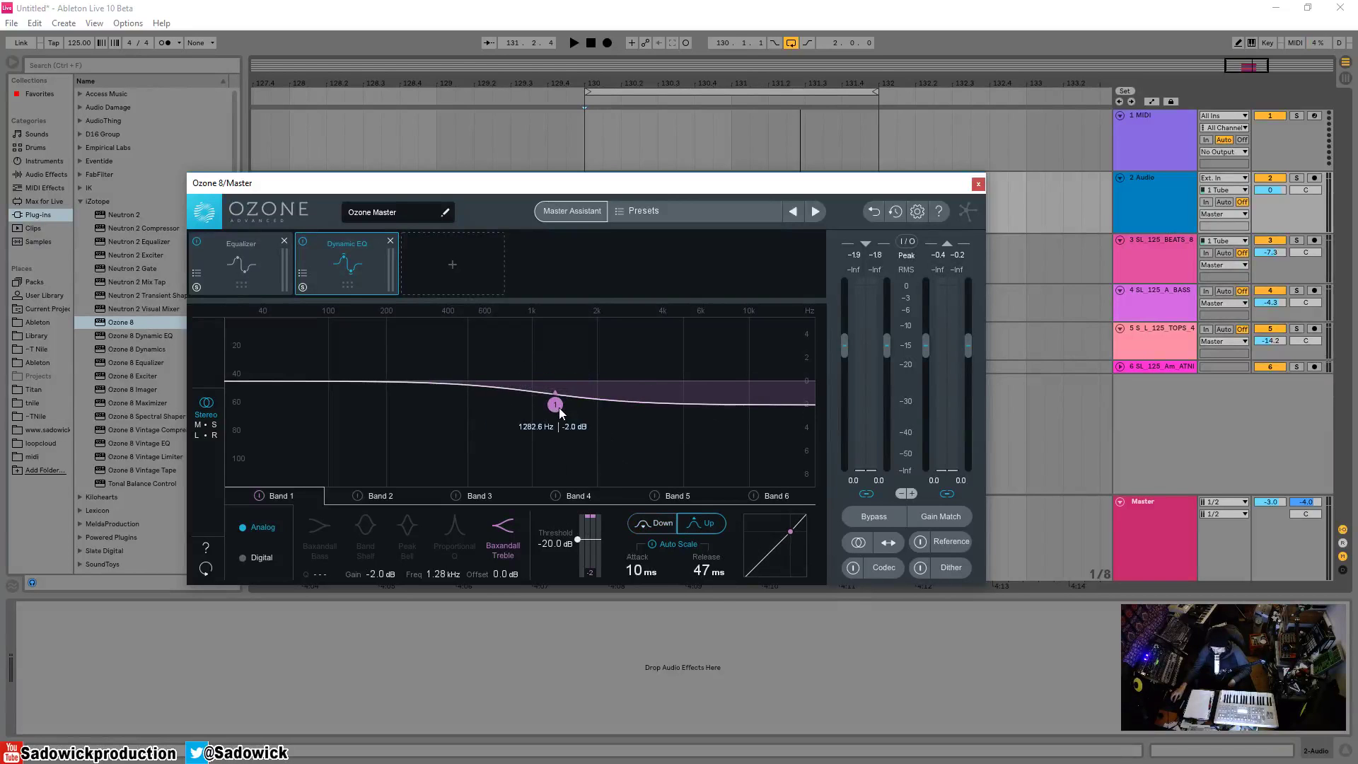
left_click(654, 523)
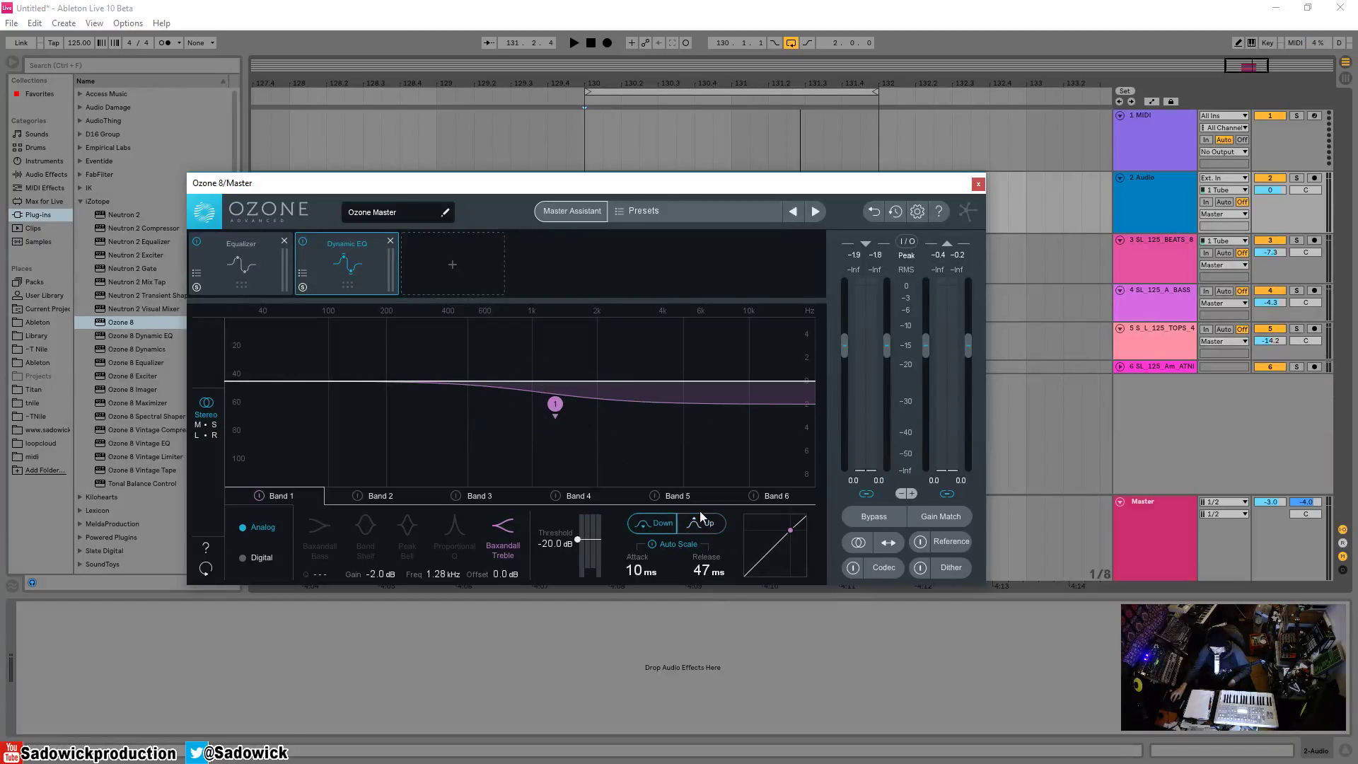
left_click_drag(555, 404, 569, 402)
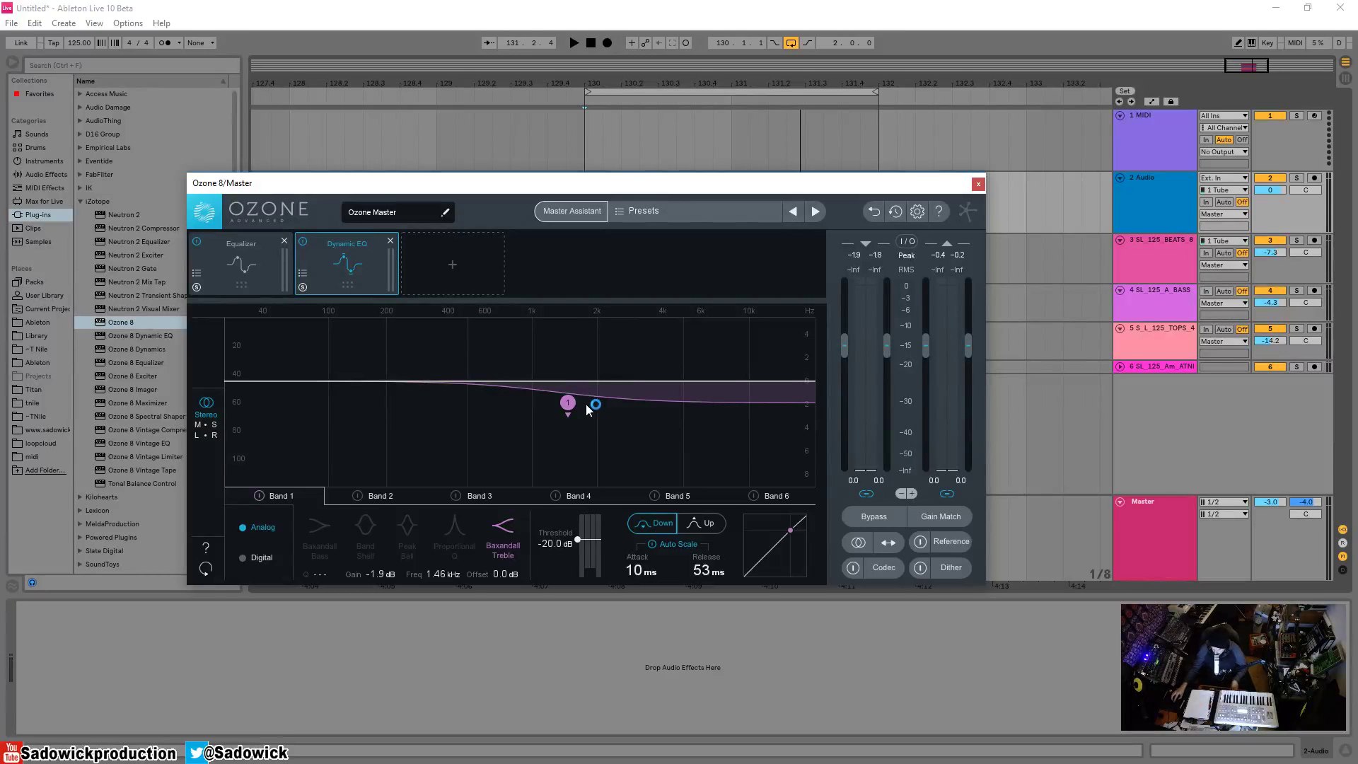
left_click_drag(575, 405, 612, 409)
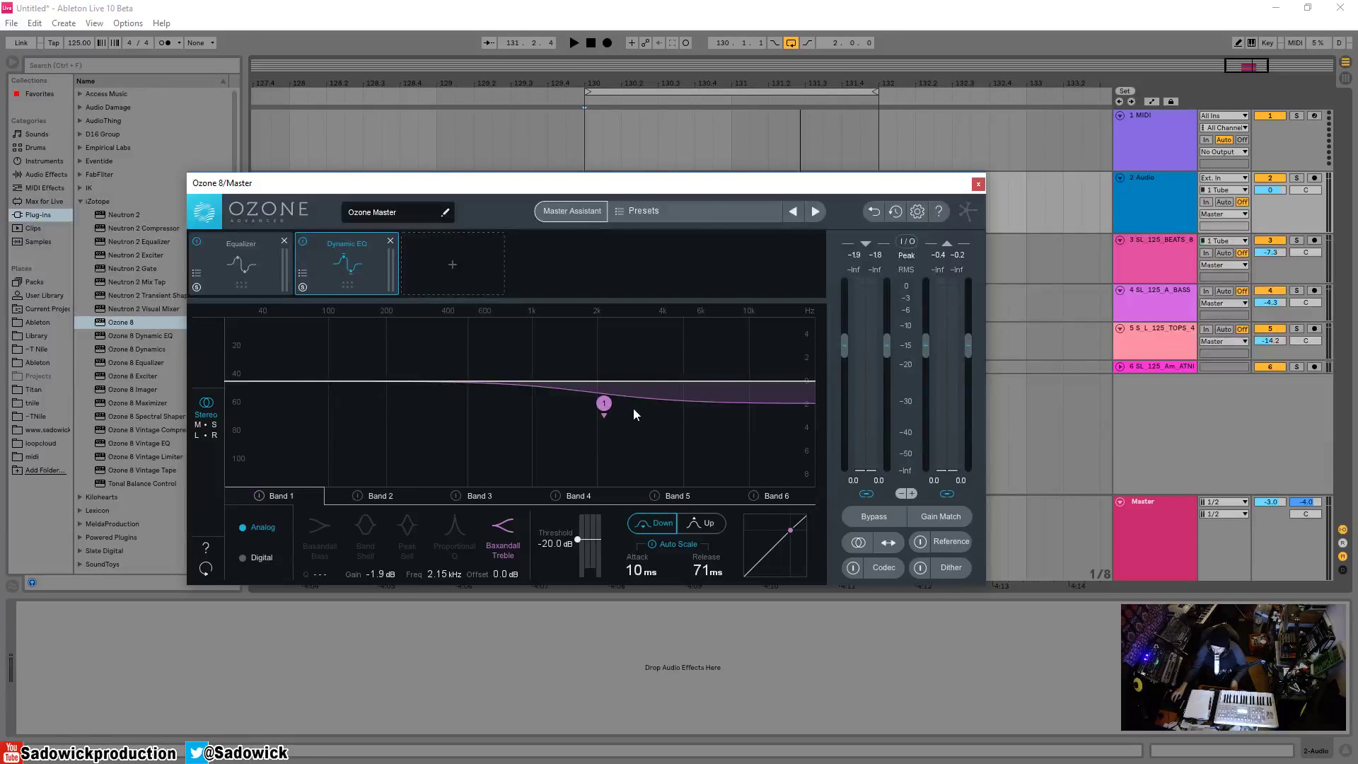
mouse_move(605, 403)
left_mouse_down()
mouse_move(639, 411)
mouse_move(624, 423)
mouse_move(621, 364)
mouse_move(609, 398)
left_mouse_up()
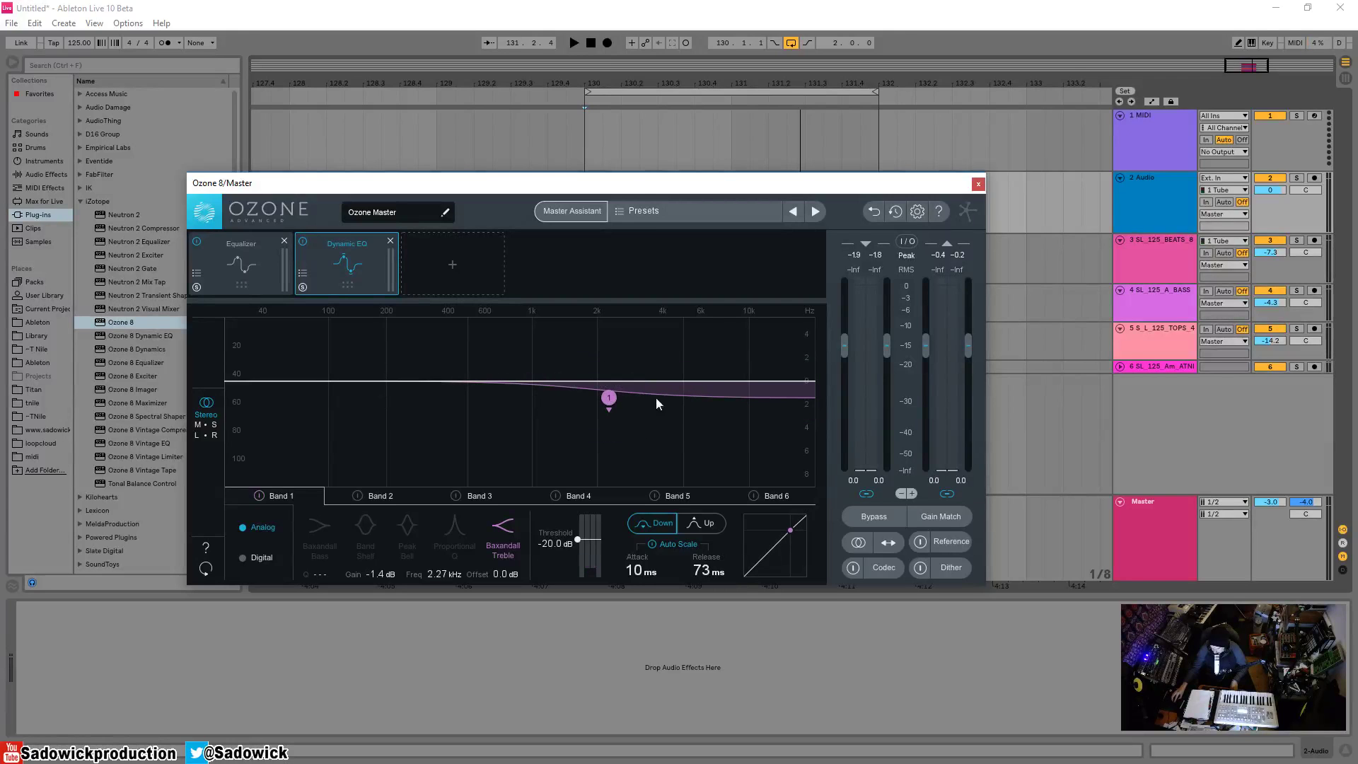
- While auditioning, deepen band 1 to -8.0 dB at 3.69 kHz with a -27.8 dB threshold
key("space")
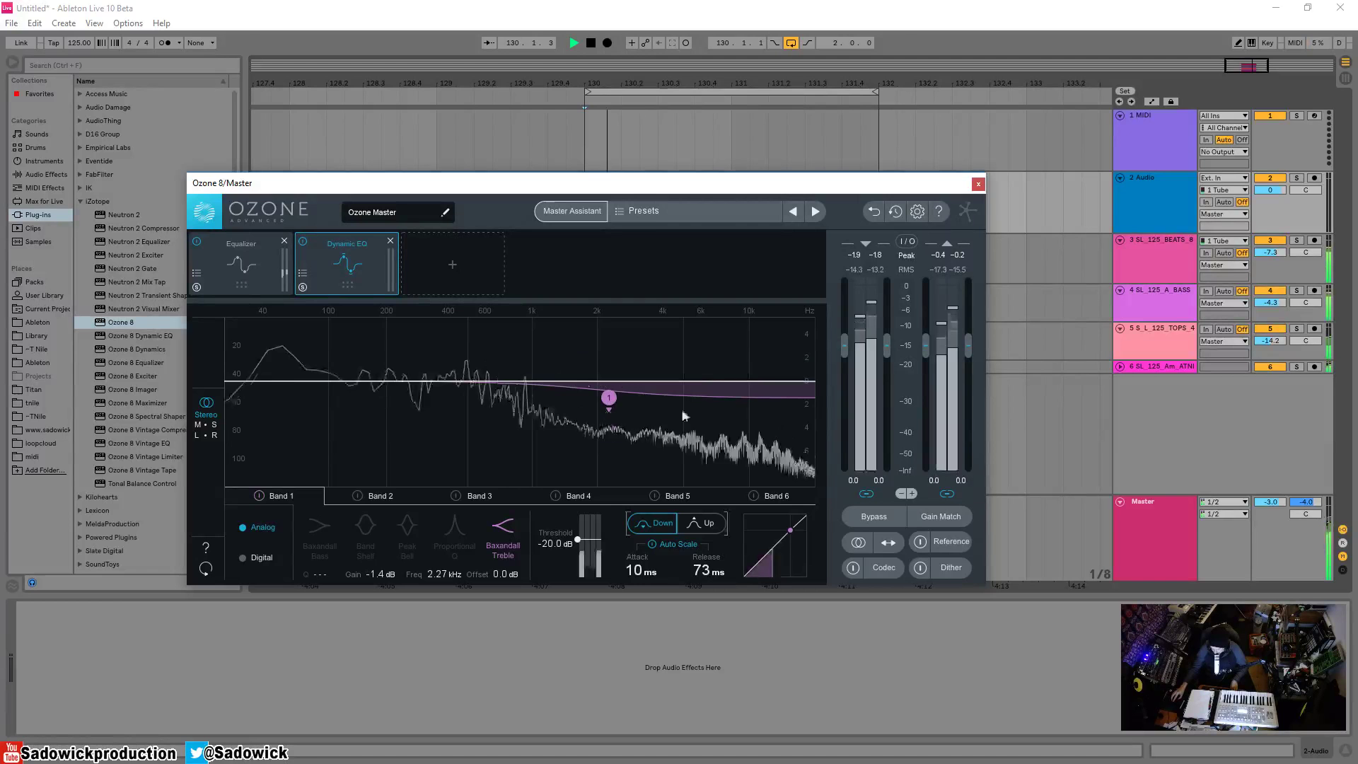
left_click_drag(609, 397, 595, 450)
key("space")
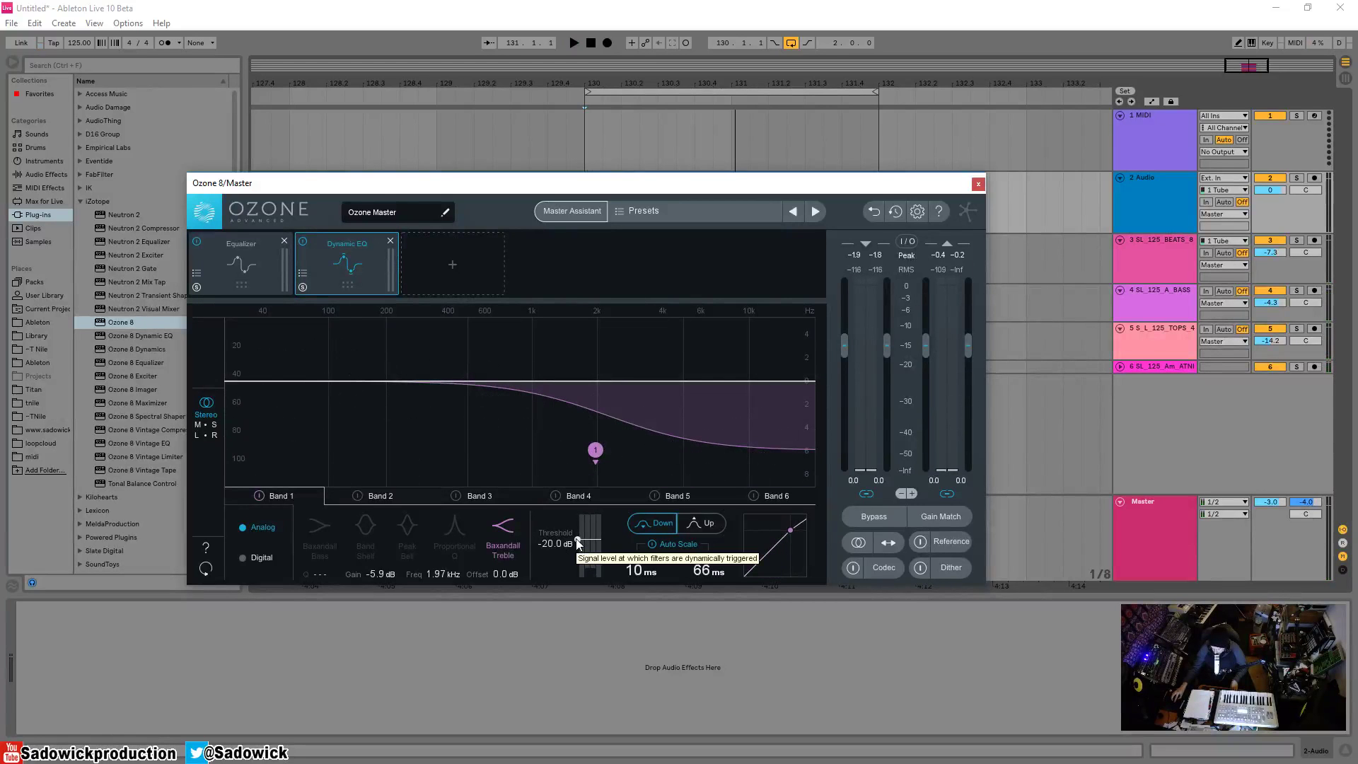
key("space")
left_click_drag(578, 542, 579, 545)
key("space")
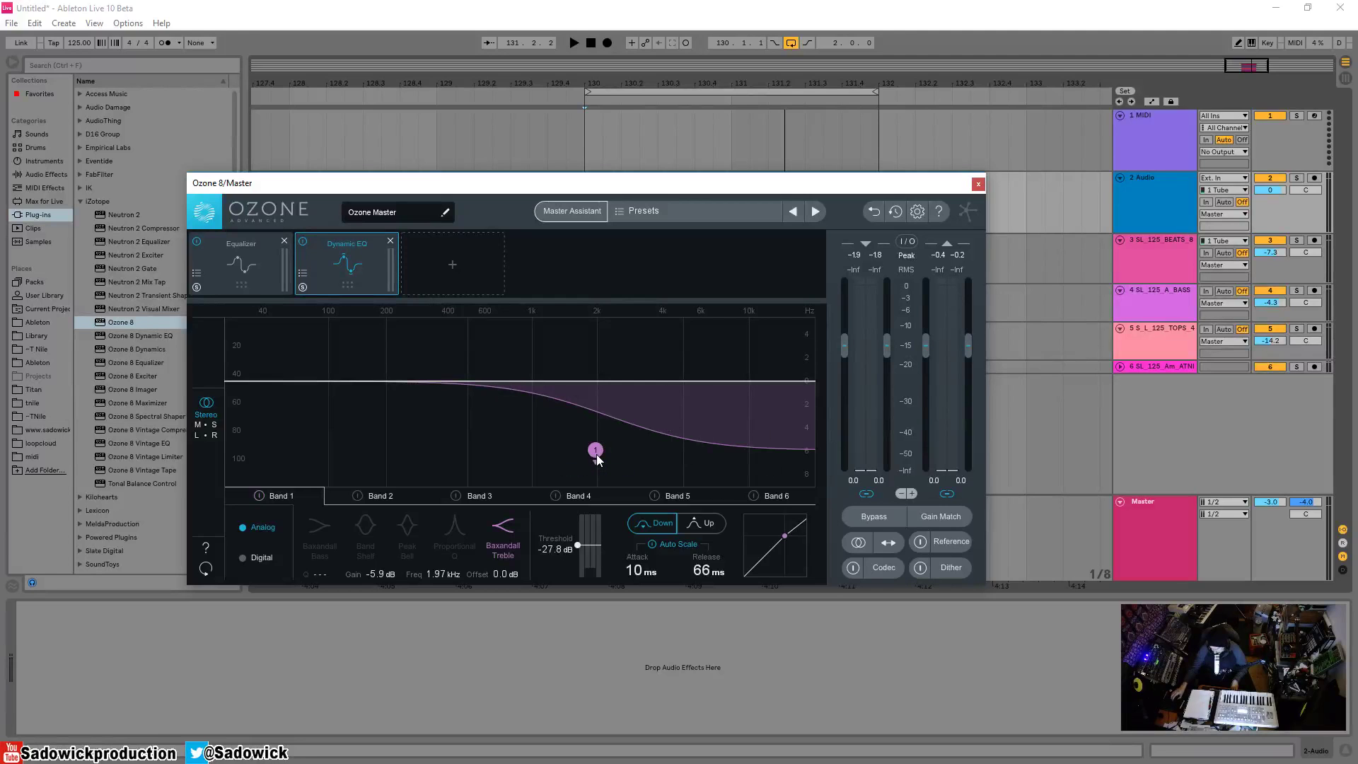
left_click_drag(597, 457, 654, 475)
key("space")
key("space")
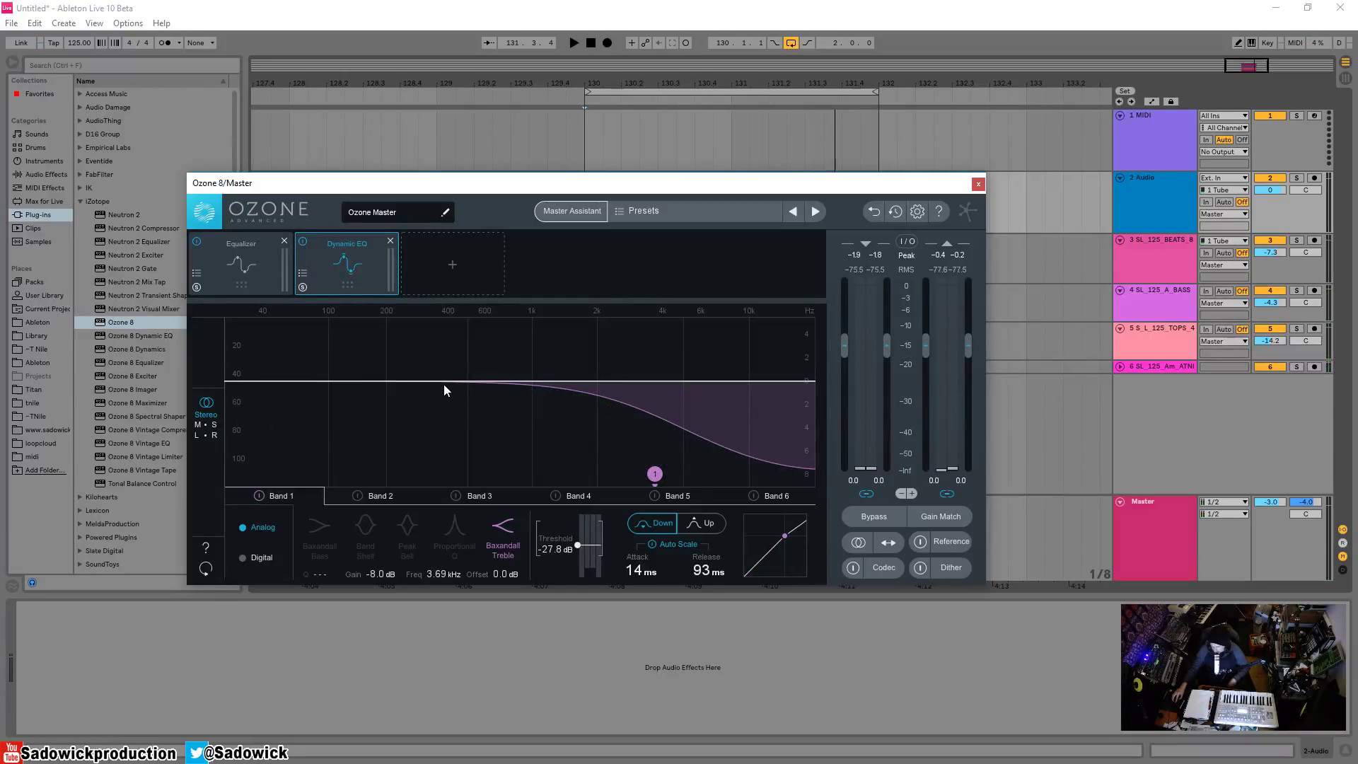
- Try and remove a band 2 node, then make band 1 act upward near 3.45 kHz
left_click(405, 382)
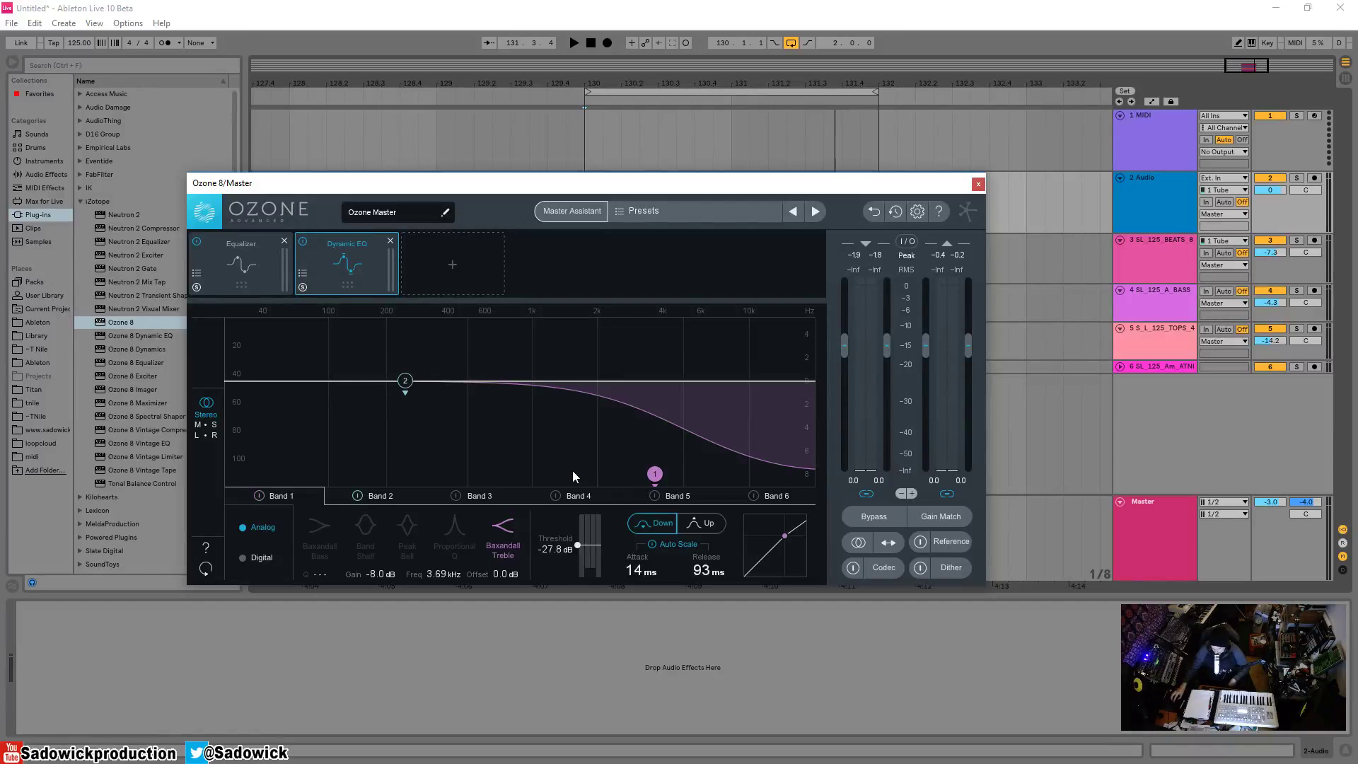
left_click(357, 496)
left_click_drag(656, 479, 619, 479)
left_click(701, 523)
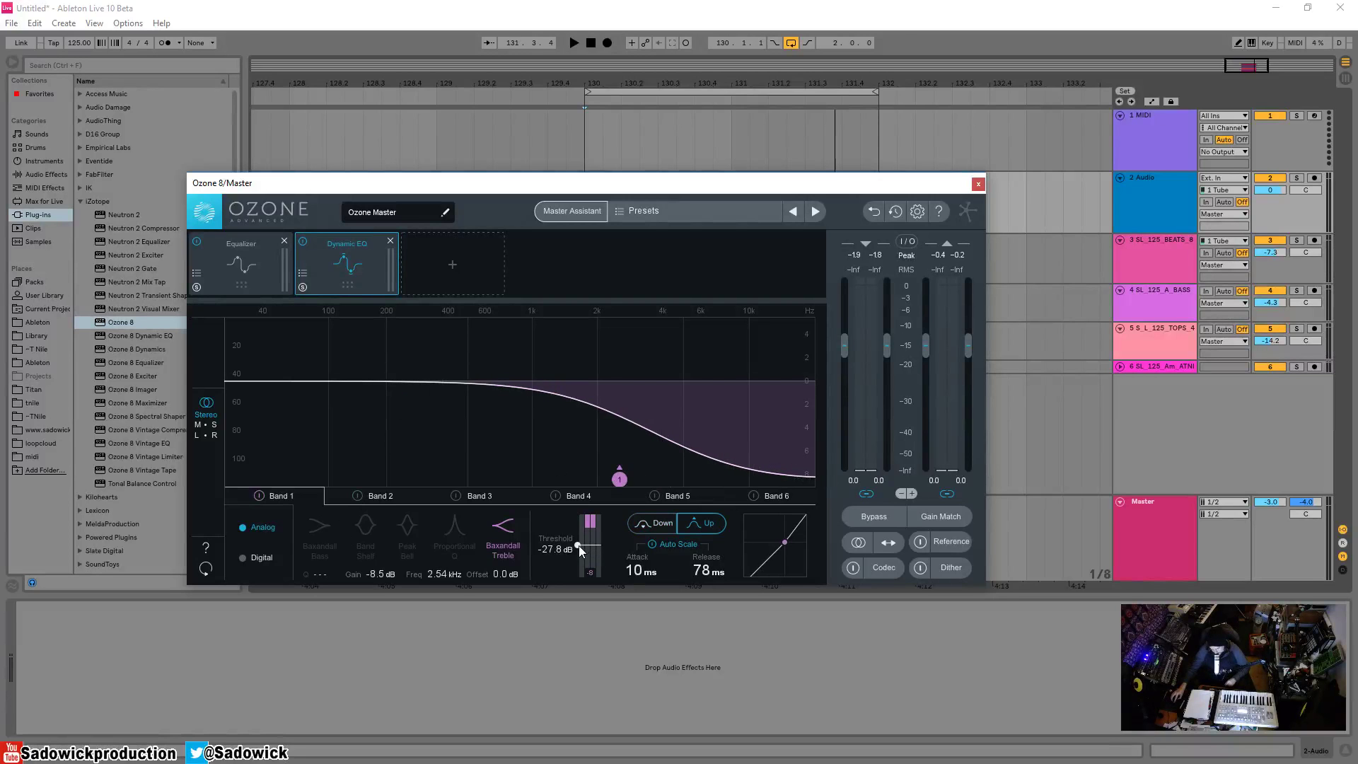
- Pull band 1's dynamic threshold down toward -65.5 dB while playing the track
left_click_drag(579, 545, 578, 542)
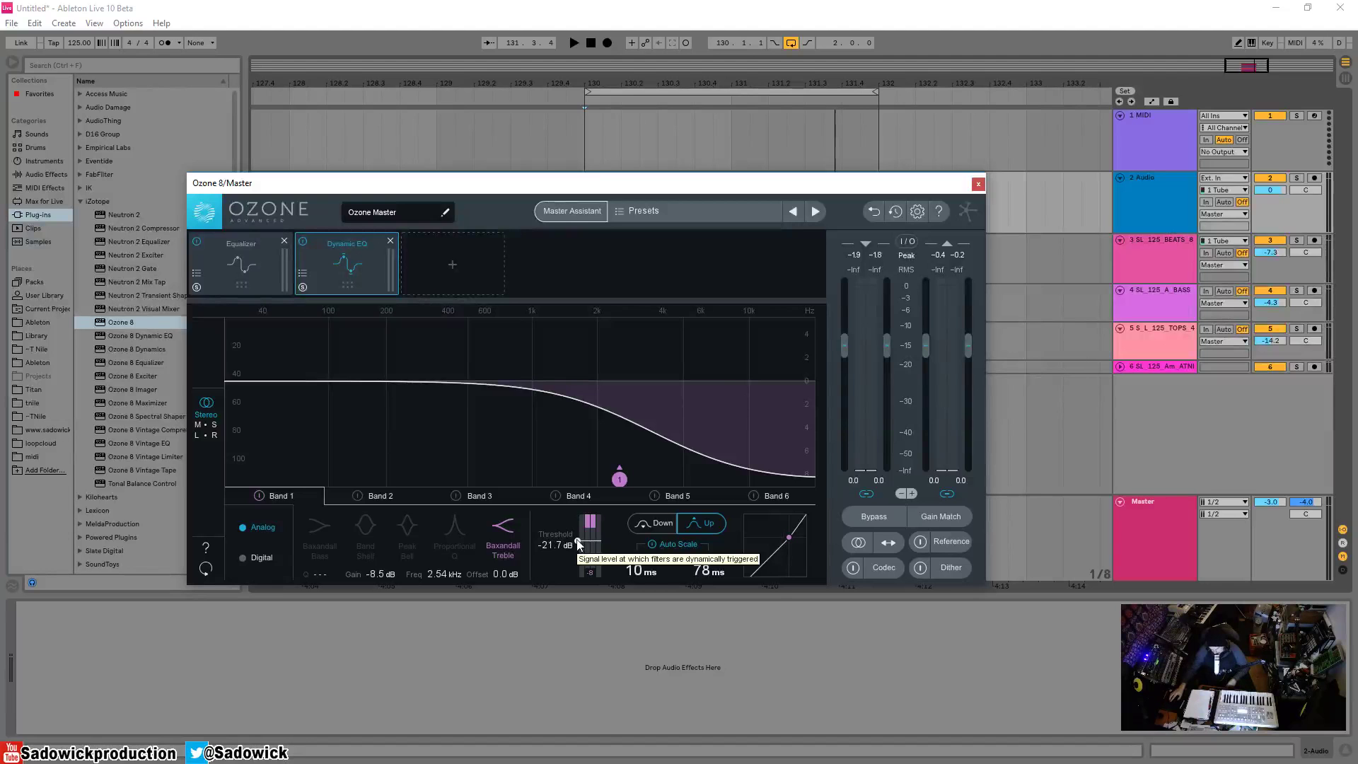
key("space")
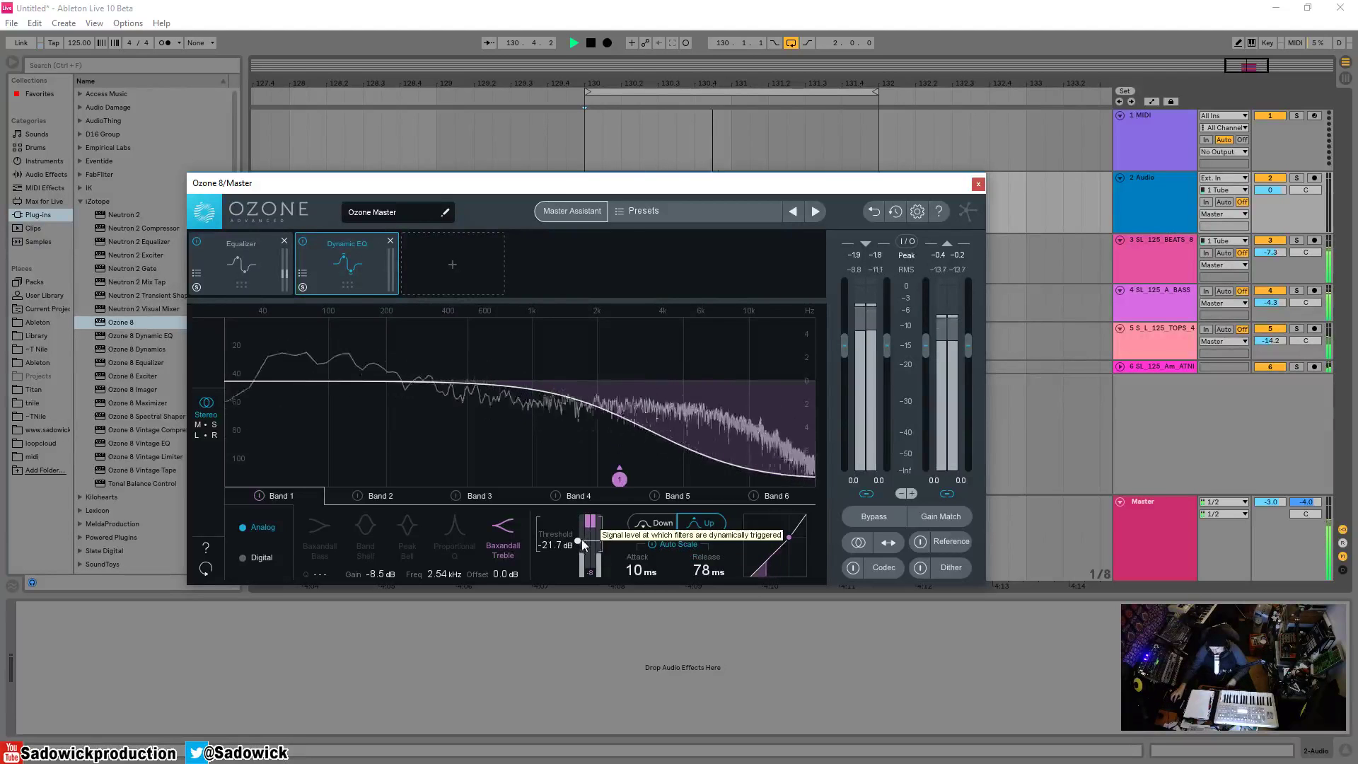
left_click_drag(582, 540, 578, 562)
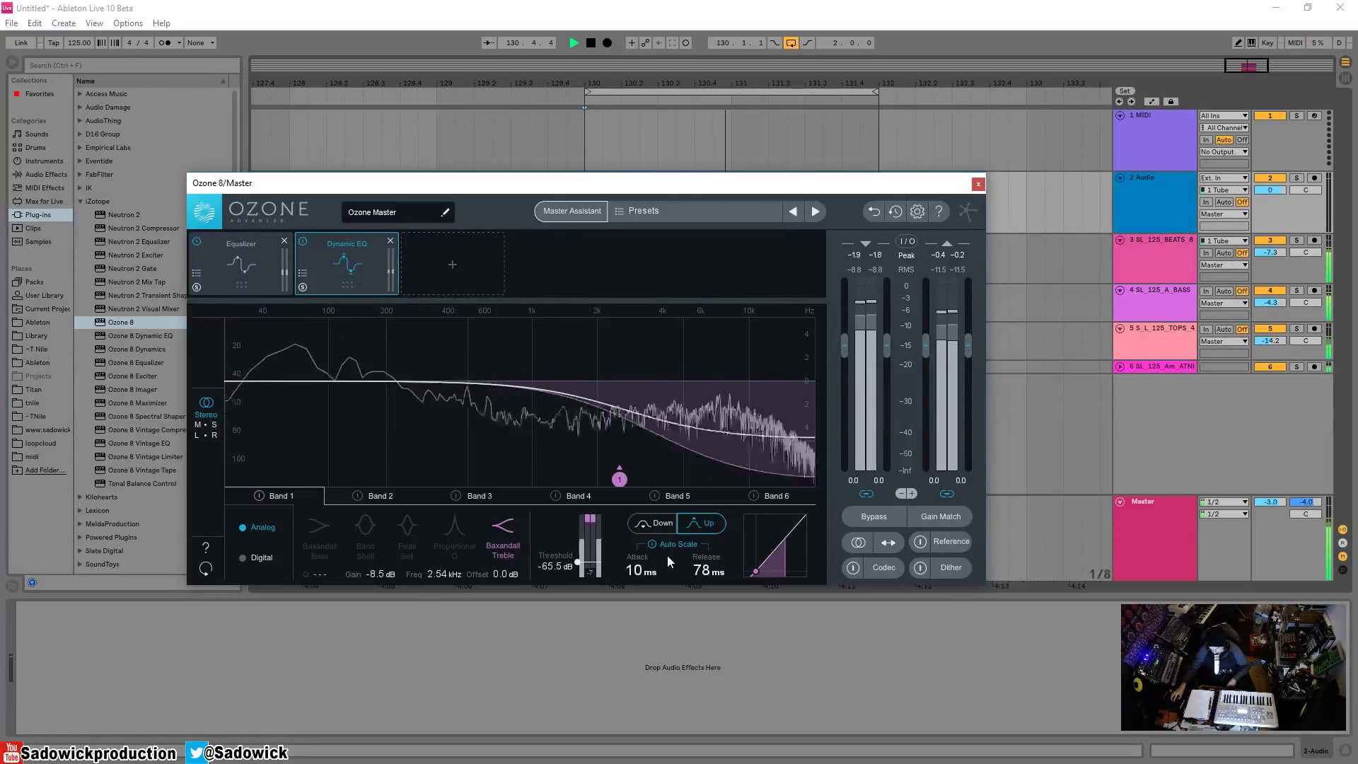
key("space")
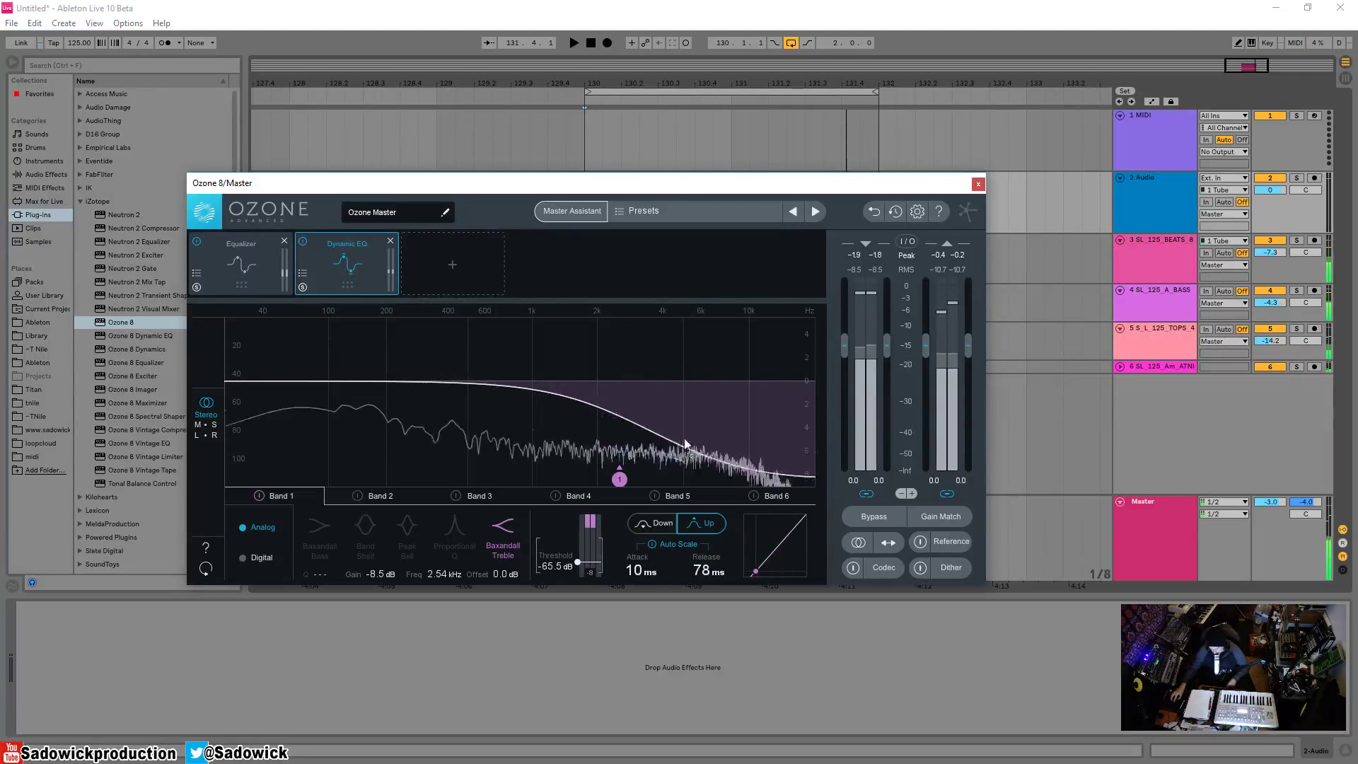
- Set band 1 to 0 ms attack and 60 ms release, shelf at about 2.27 kHz, -6.3 dB
left_click(677, 544)
key("space")
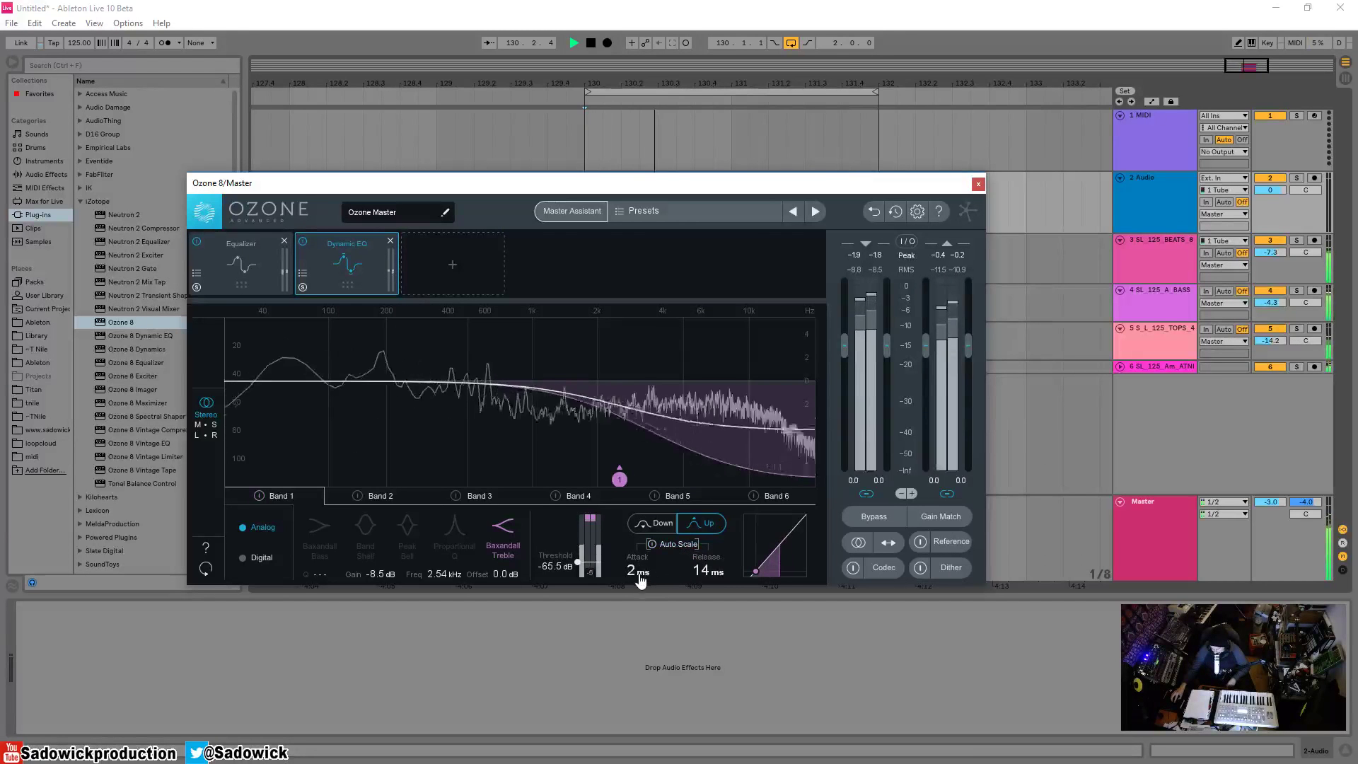
left_click_drag(637, 576, 700, 595)
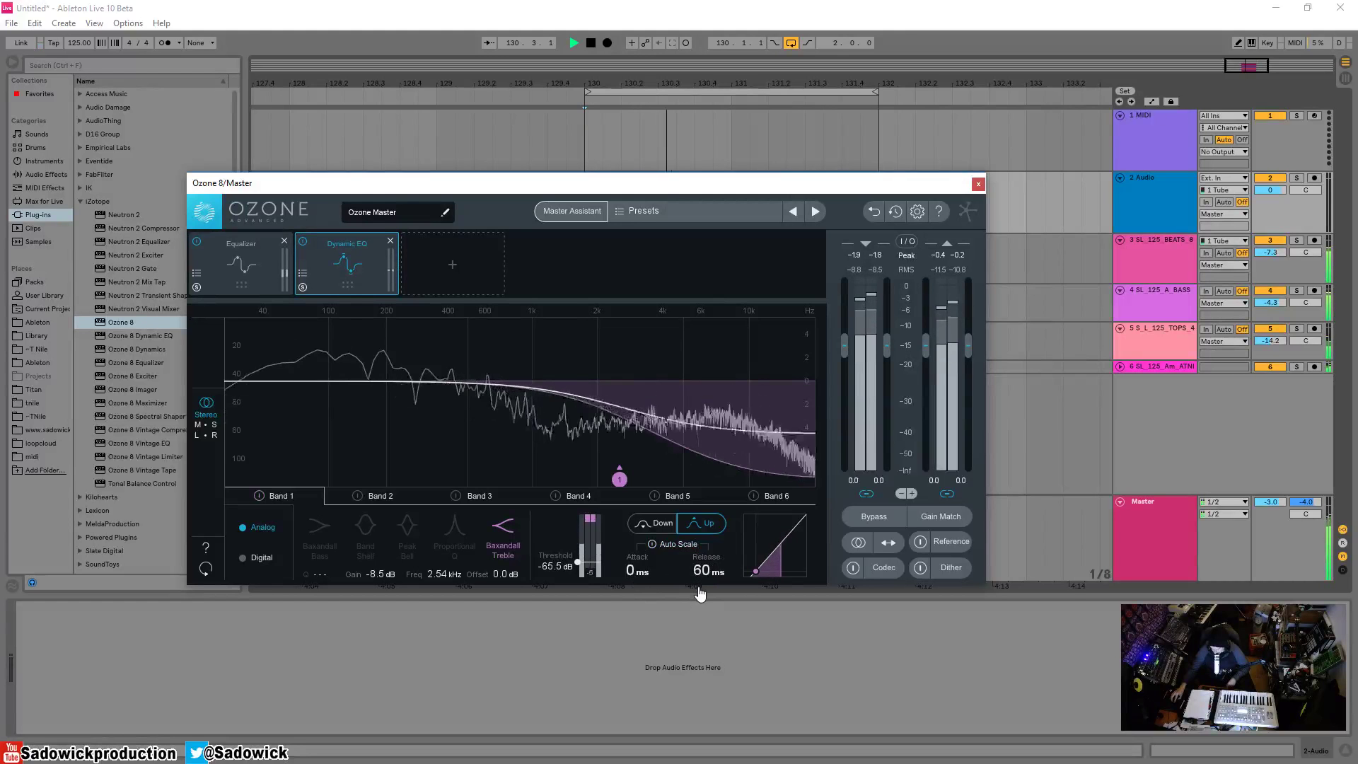
left_click_drag(620, 479, 614, 451)
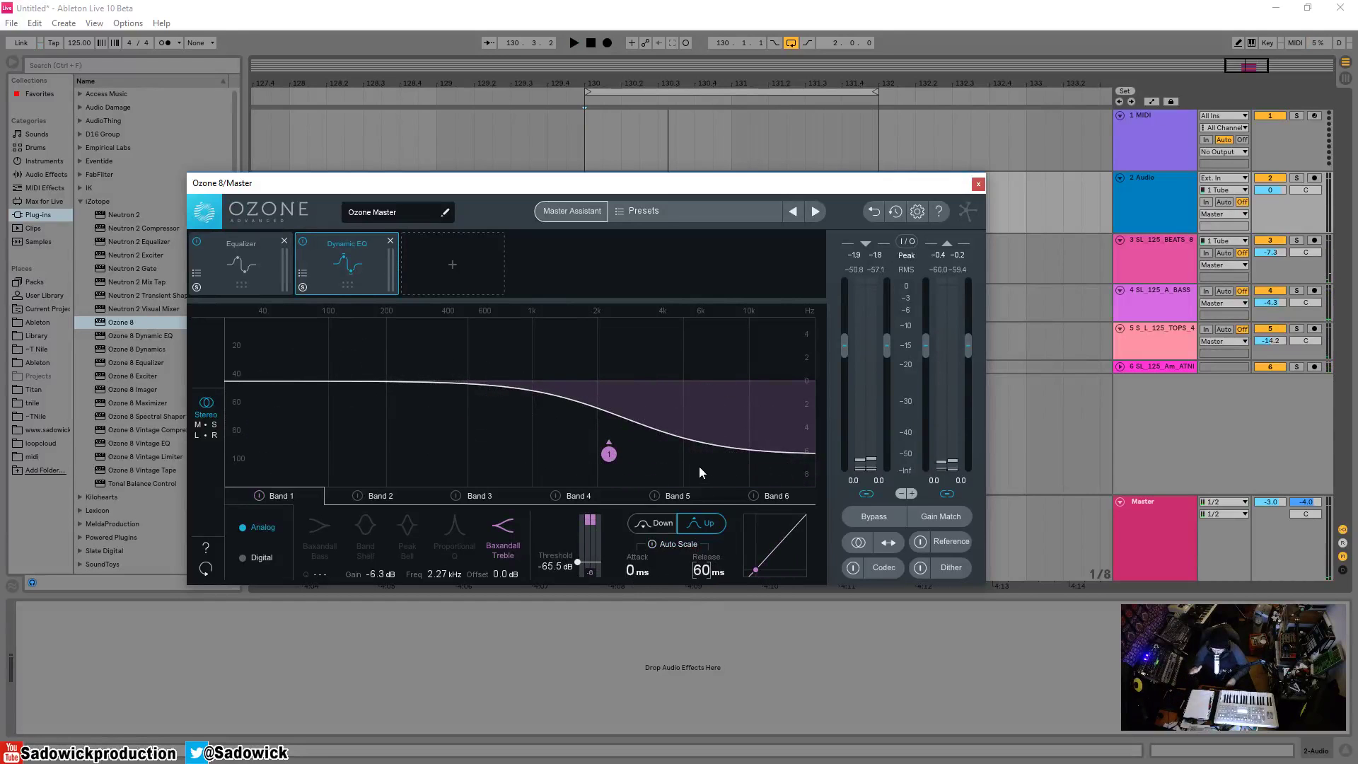
- Re-enable Auto Scale, nudge the shelf to 2.39 kHz, and add a Band 2 dip at -43.6 dB threshold
left_click(678, 546)
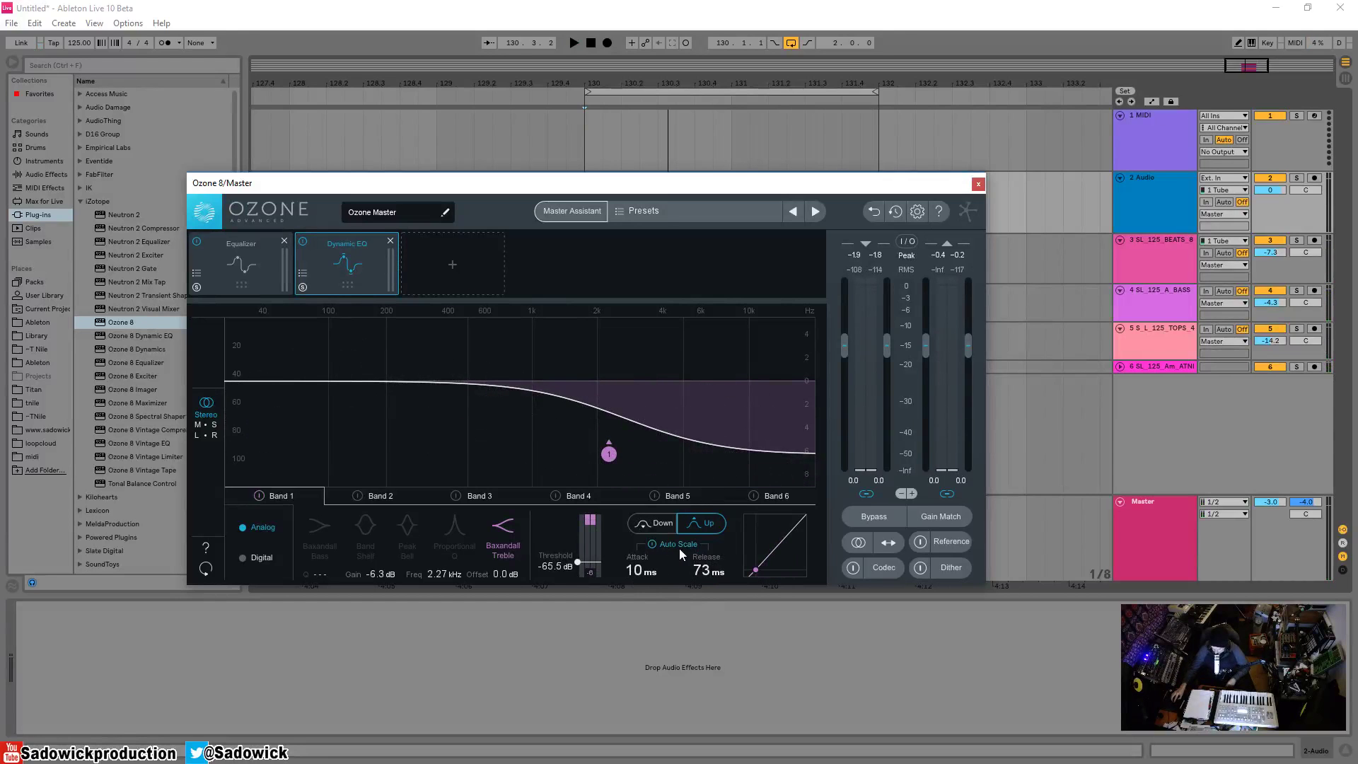
left_click_drag(610, 454, 614, 456)
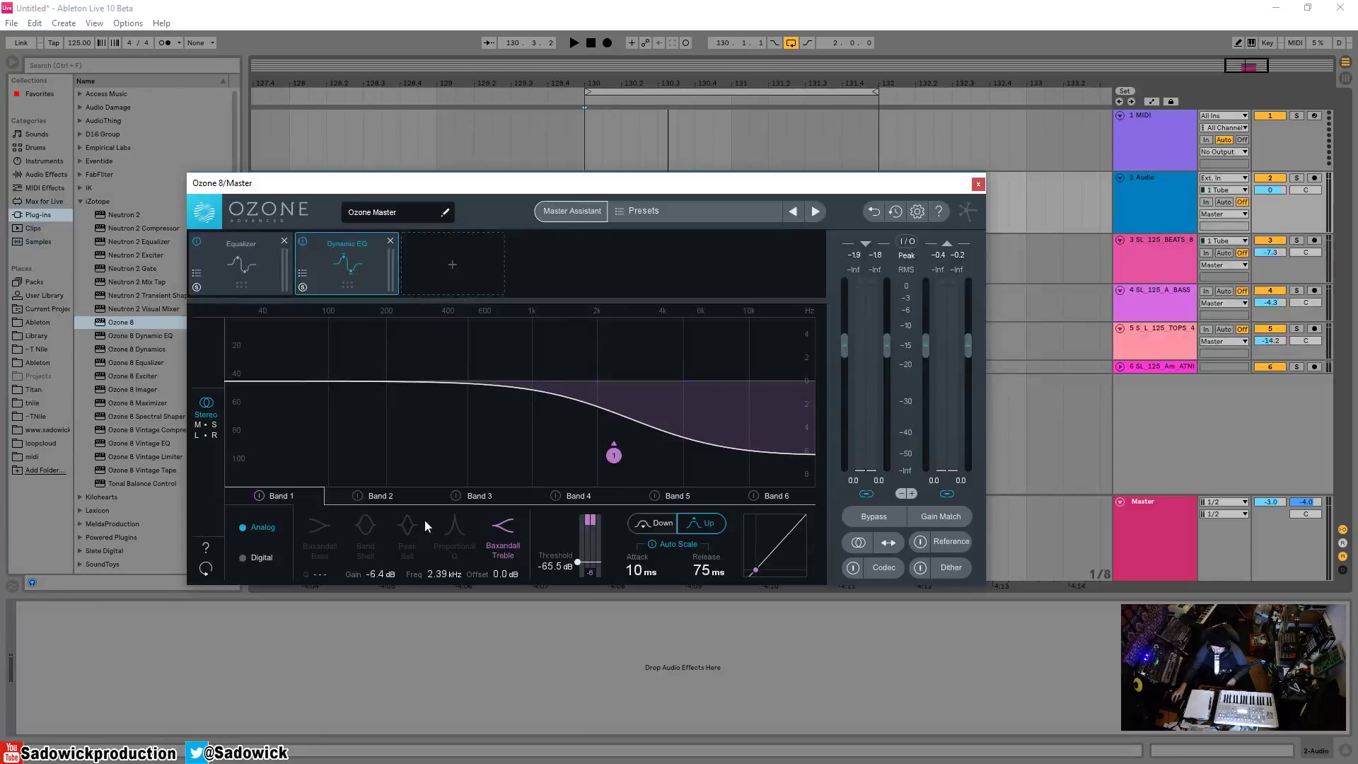
left_click(357, 497)
left_click_drag(414, 378, 446, 409)
key("space")
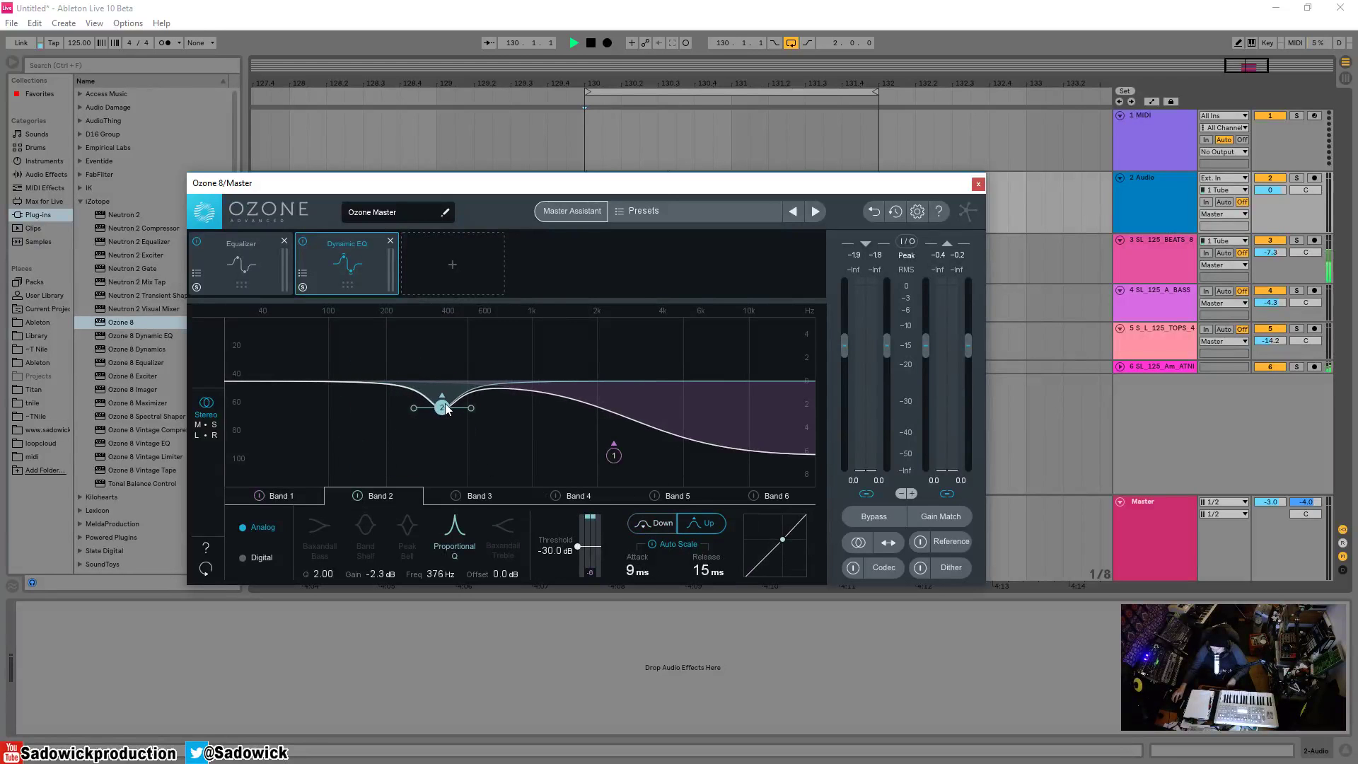
left_click_drag(577, 546, 578, 554)
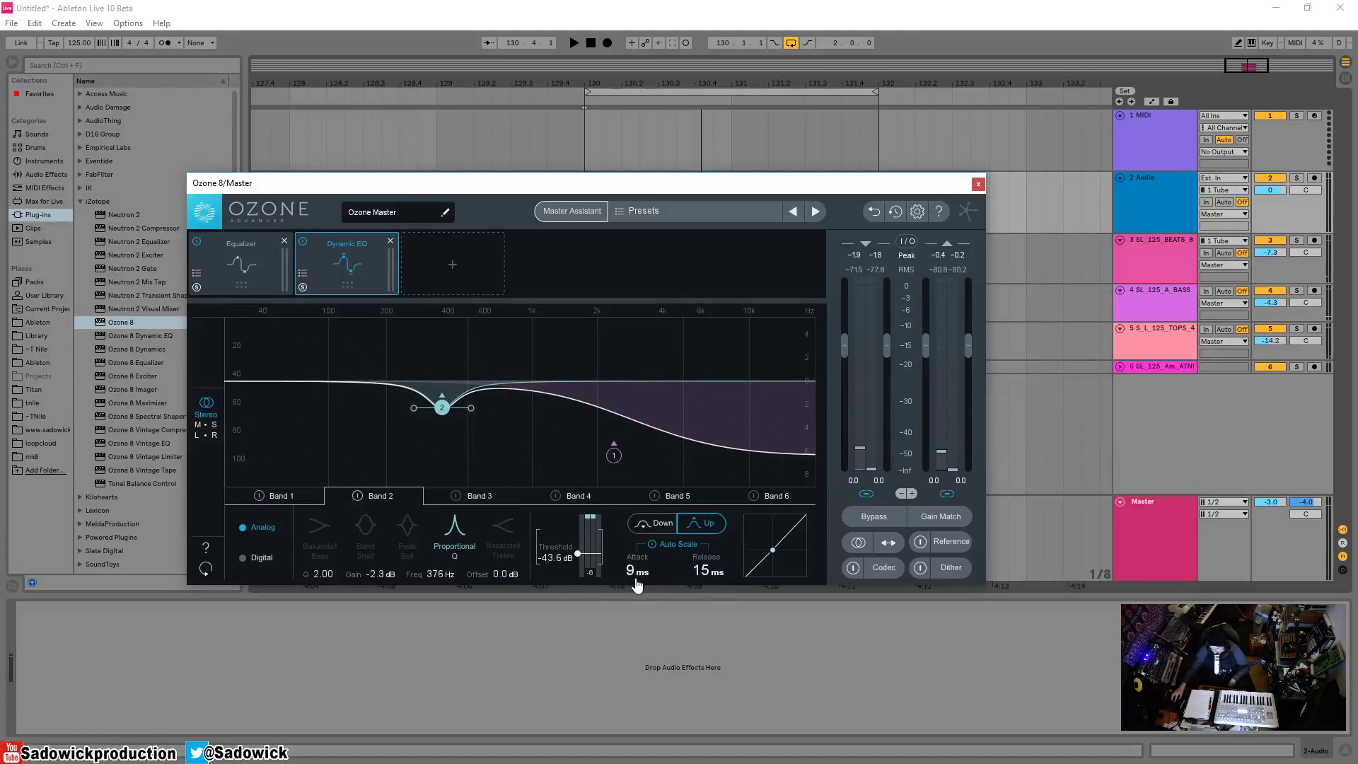
- Sweep the Band 2 dip across the spectrum, ending around 457 Hz at -3.0 dB
left_click_drag(443, 409, 495, 458)
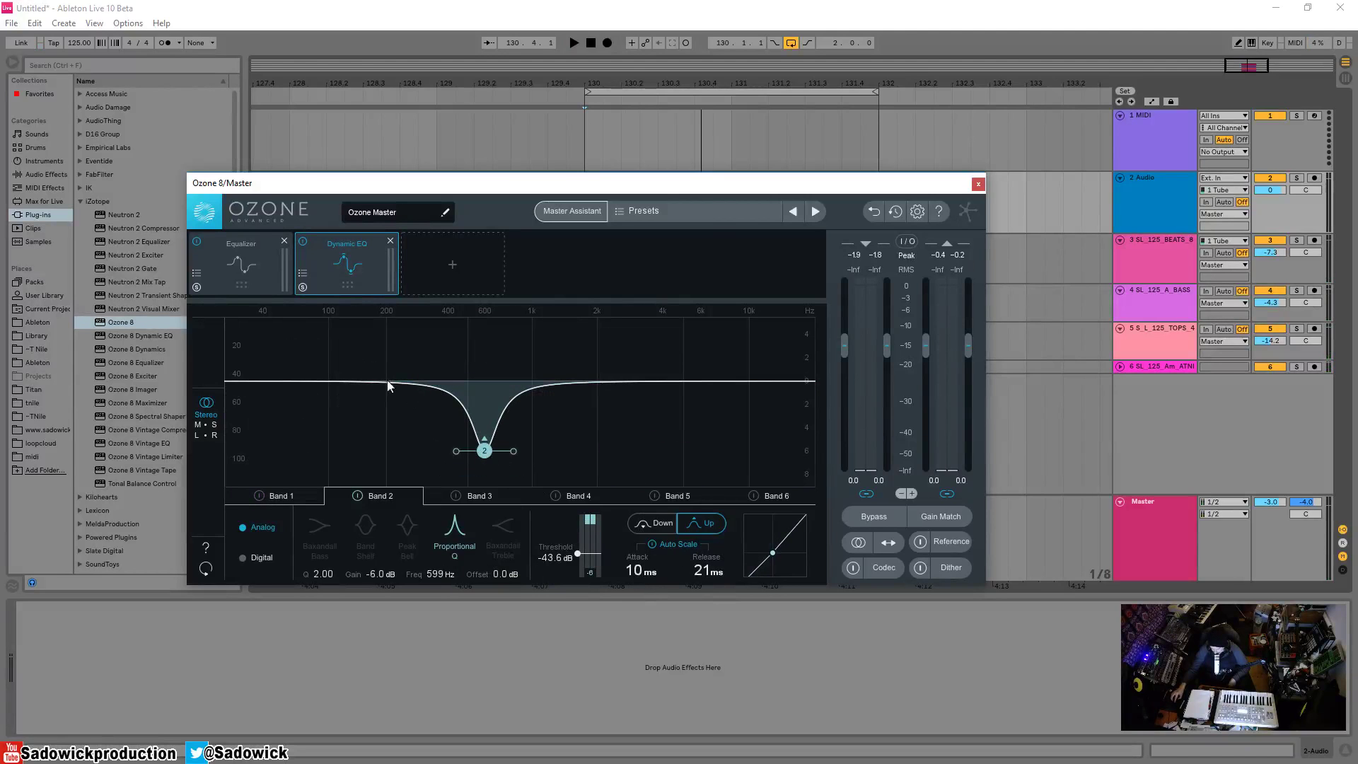
left_click_drag(484, 453, 286, 508)
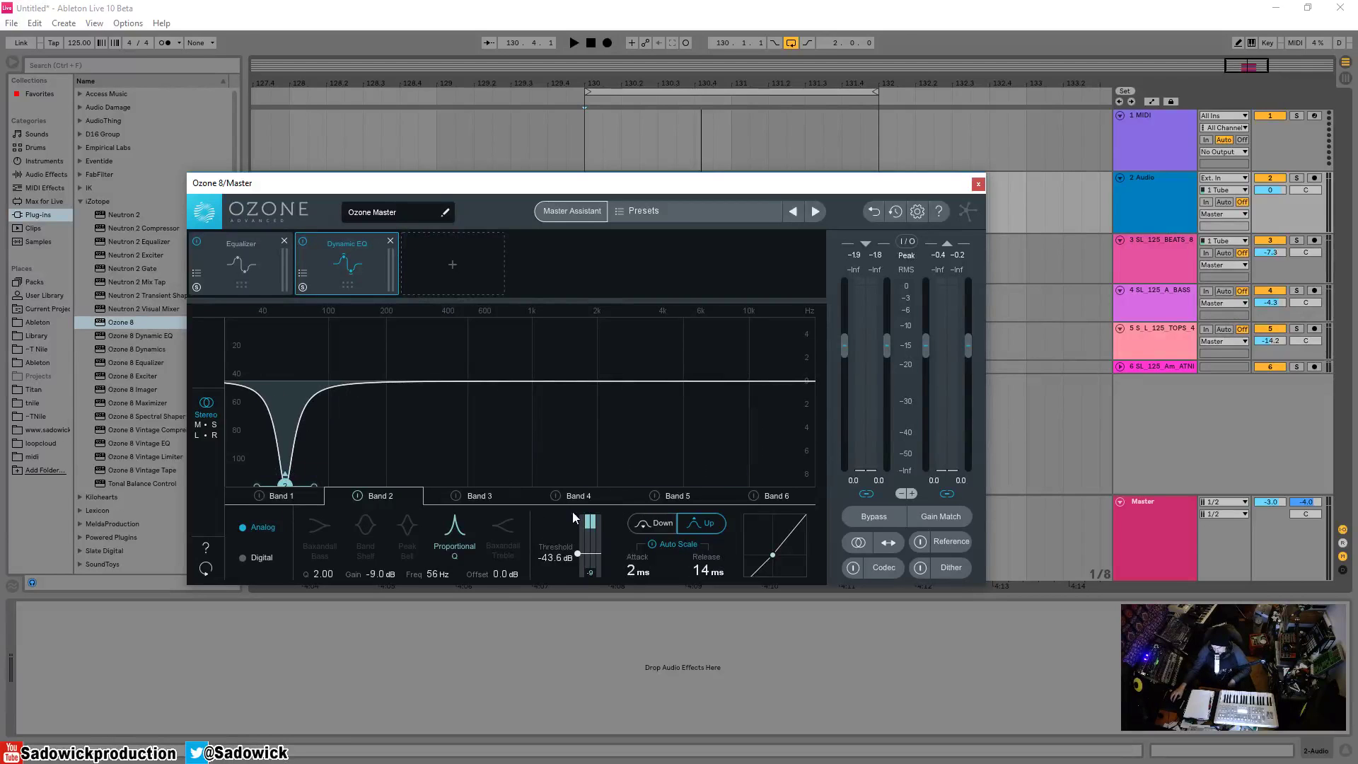
left_click_drag(285, 483, 241, 485)
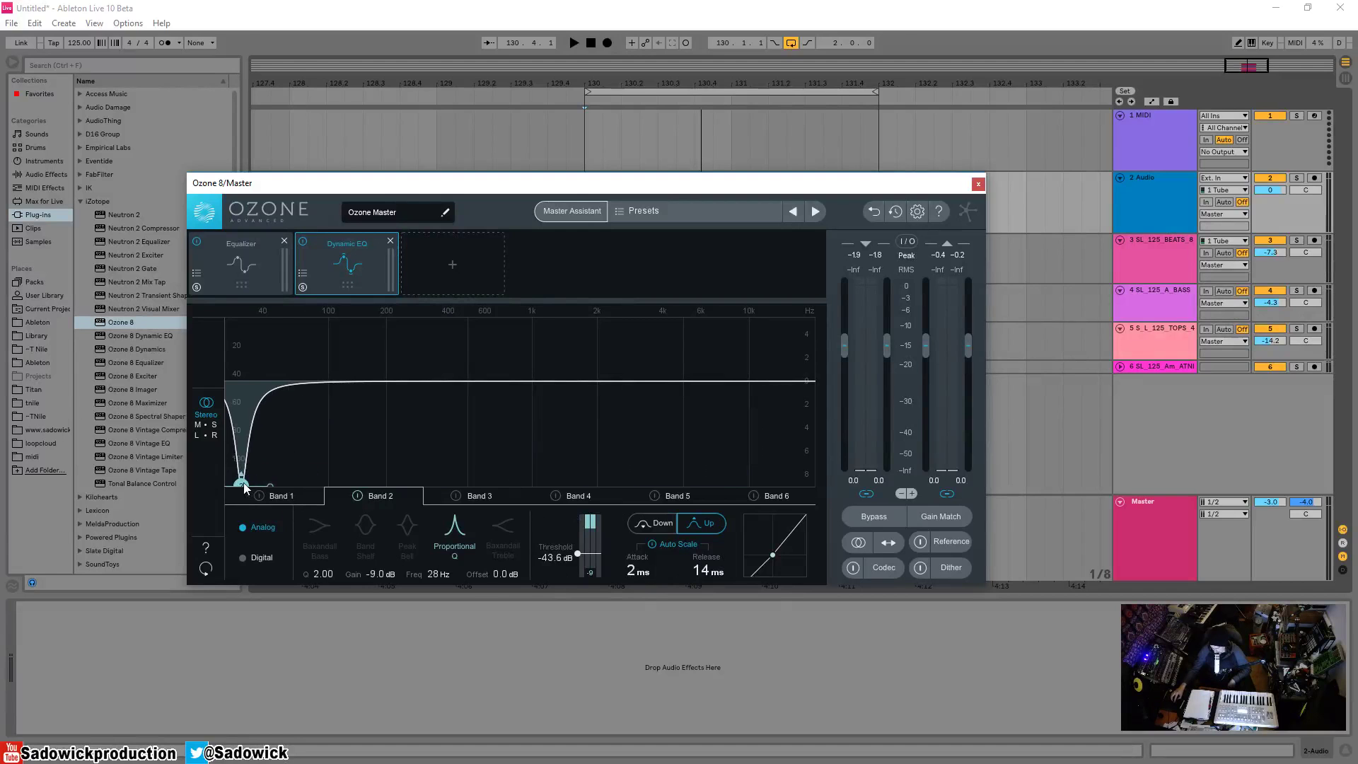
left_click_drag(242, 483, 253, 528)
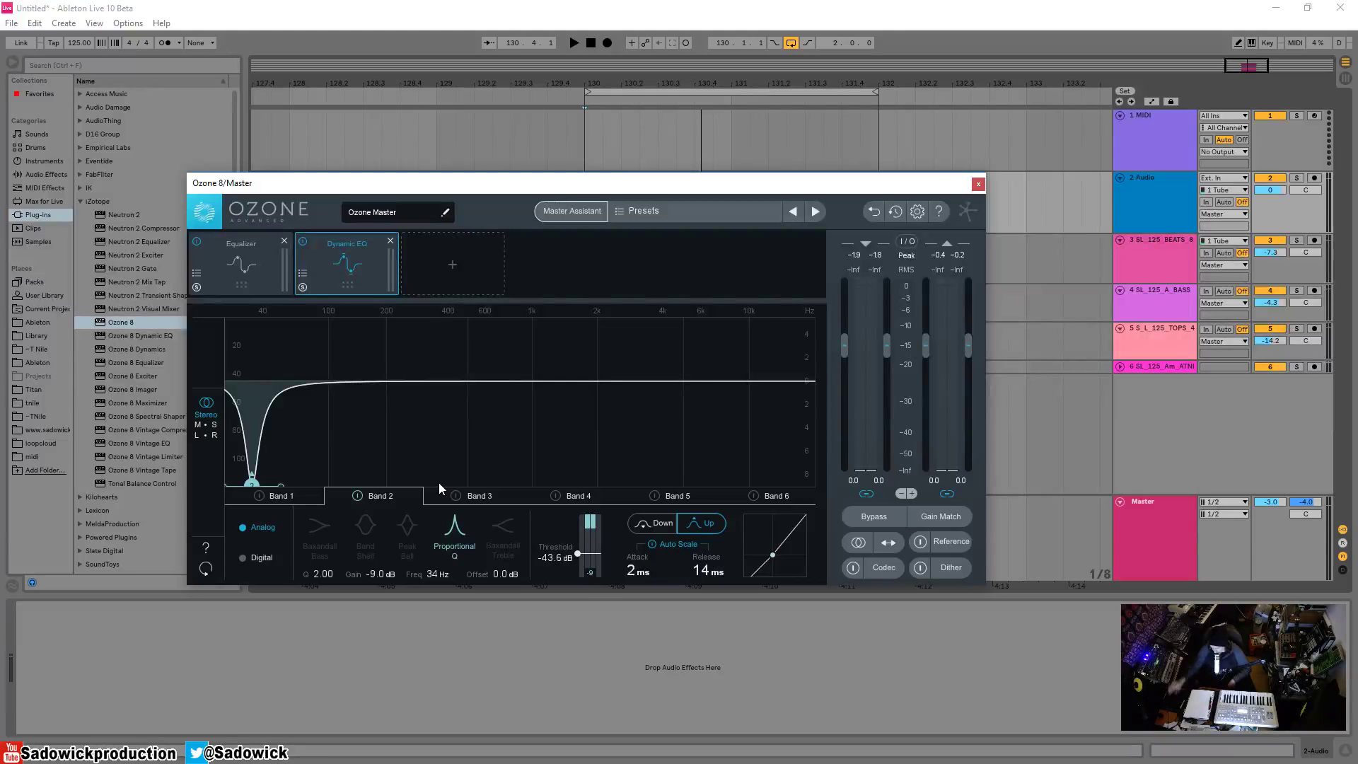
left_click_drag(257, 487, 320, 488)
left_click_drag(470, 473, 461, 423)
- Make Band 2 a Baxandall Bass shelf at 754 Hz, -4.4 dB, soloing it to listen, then stop playback
key("space")
key("space")
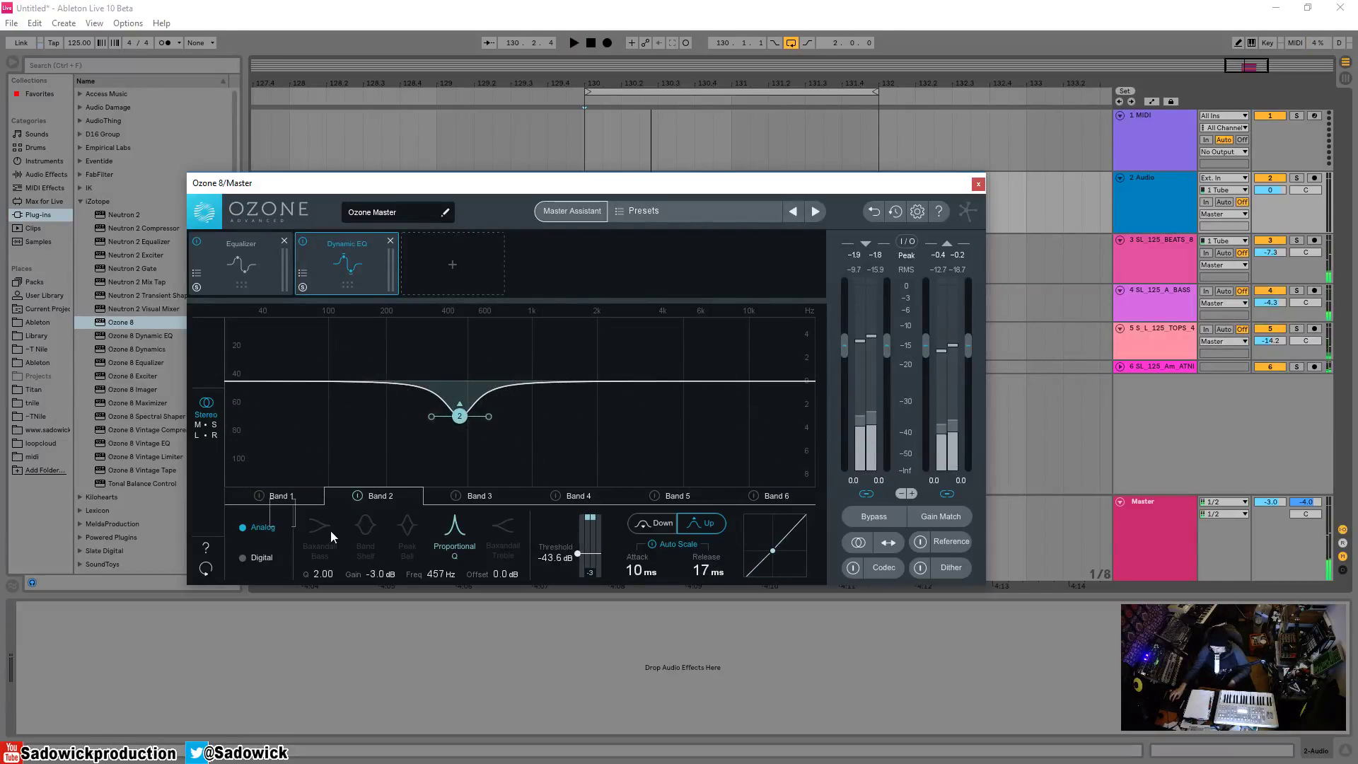
left_click(320, 532)
left_click_drag(460, 417, 513, 433)
key("space")
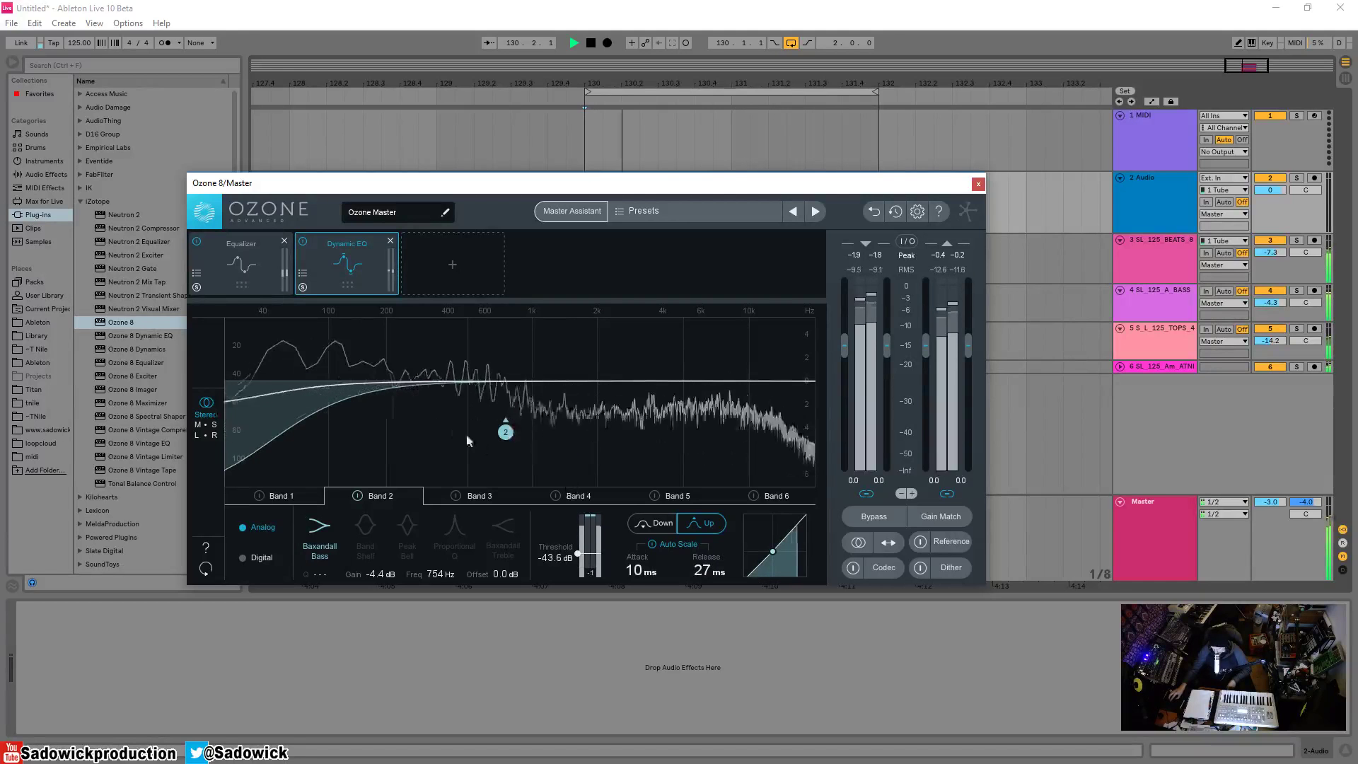
left_click_drag(505, 433, 510, 434)
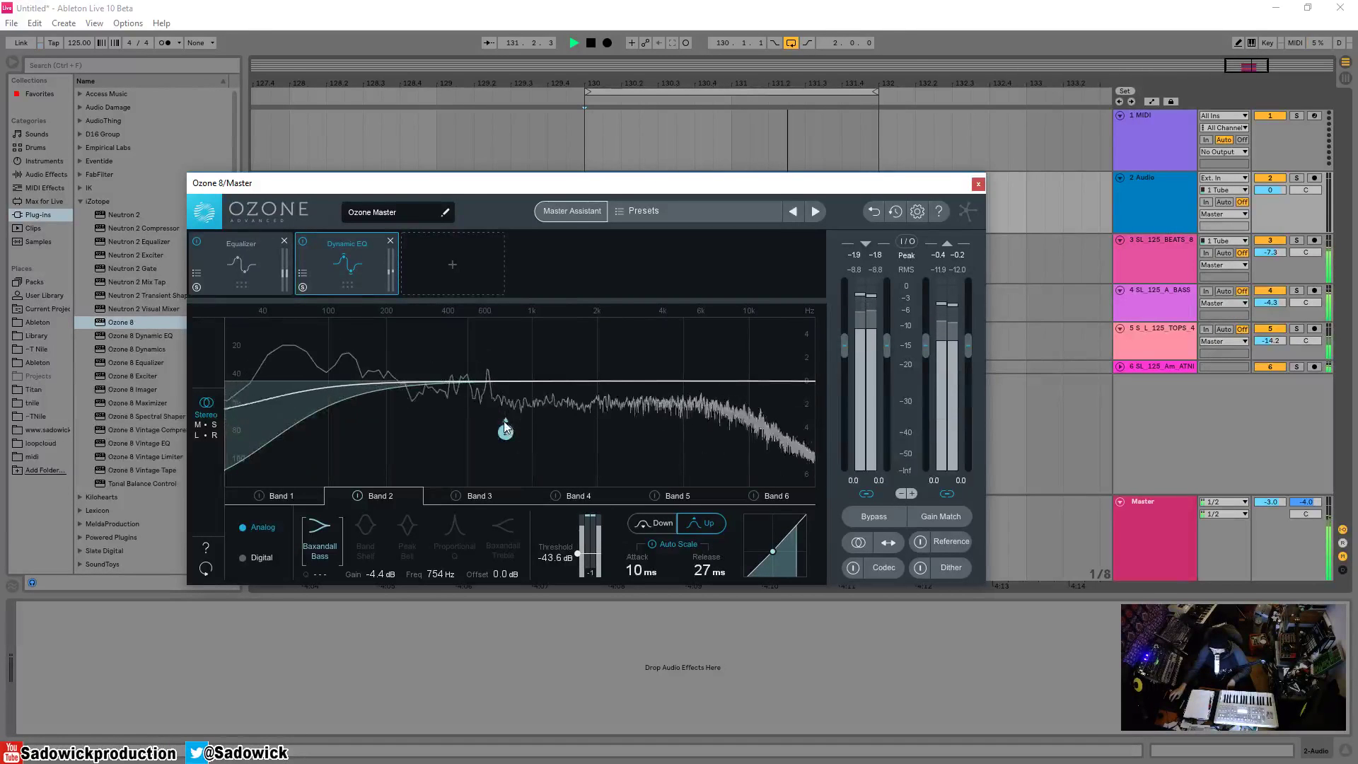
key("space")
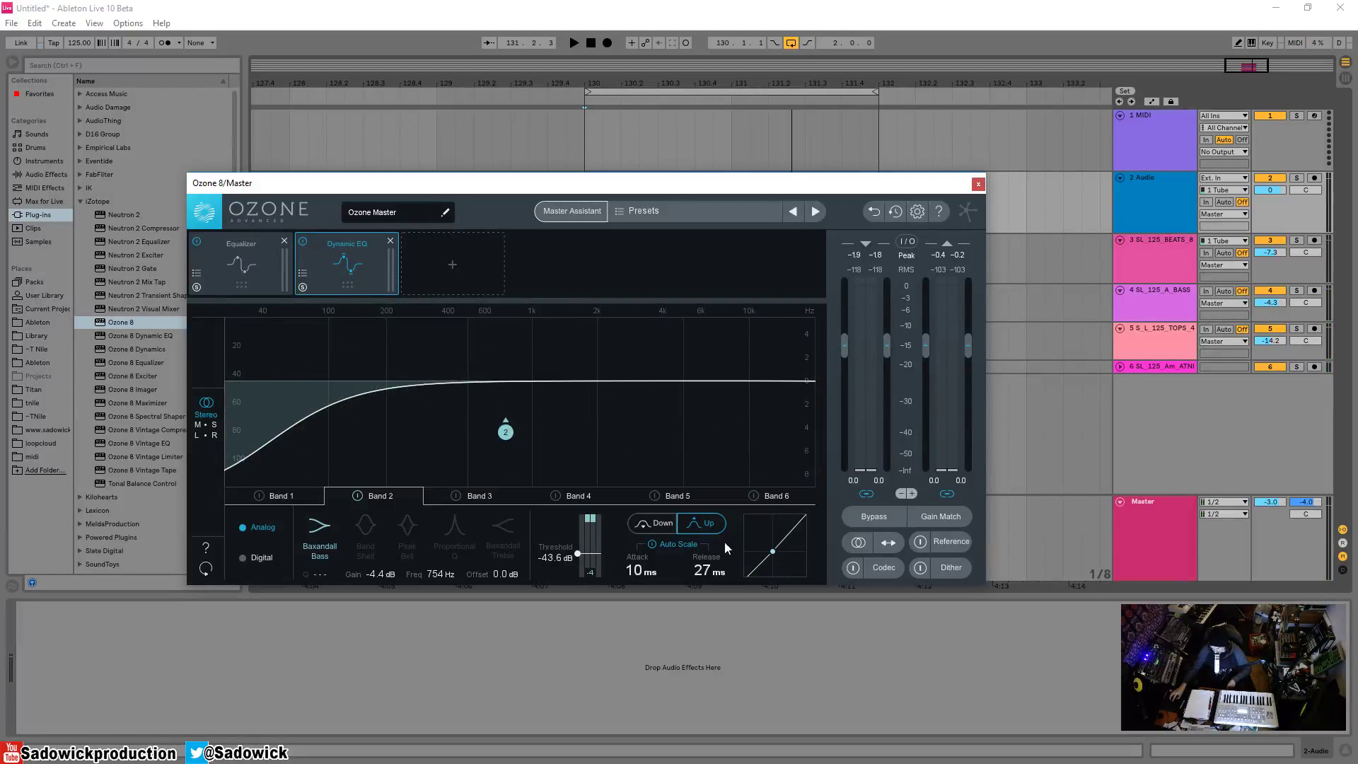
- Enable Band 3 as a downward bell cut at 5.21 kHz, -3.2 dB, then reposition the Ozone window
left_click(455, 496)
left_click_drag(486, 381, 739, 482)
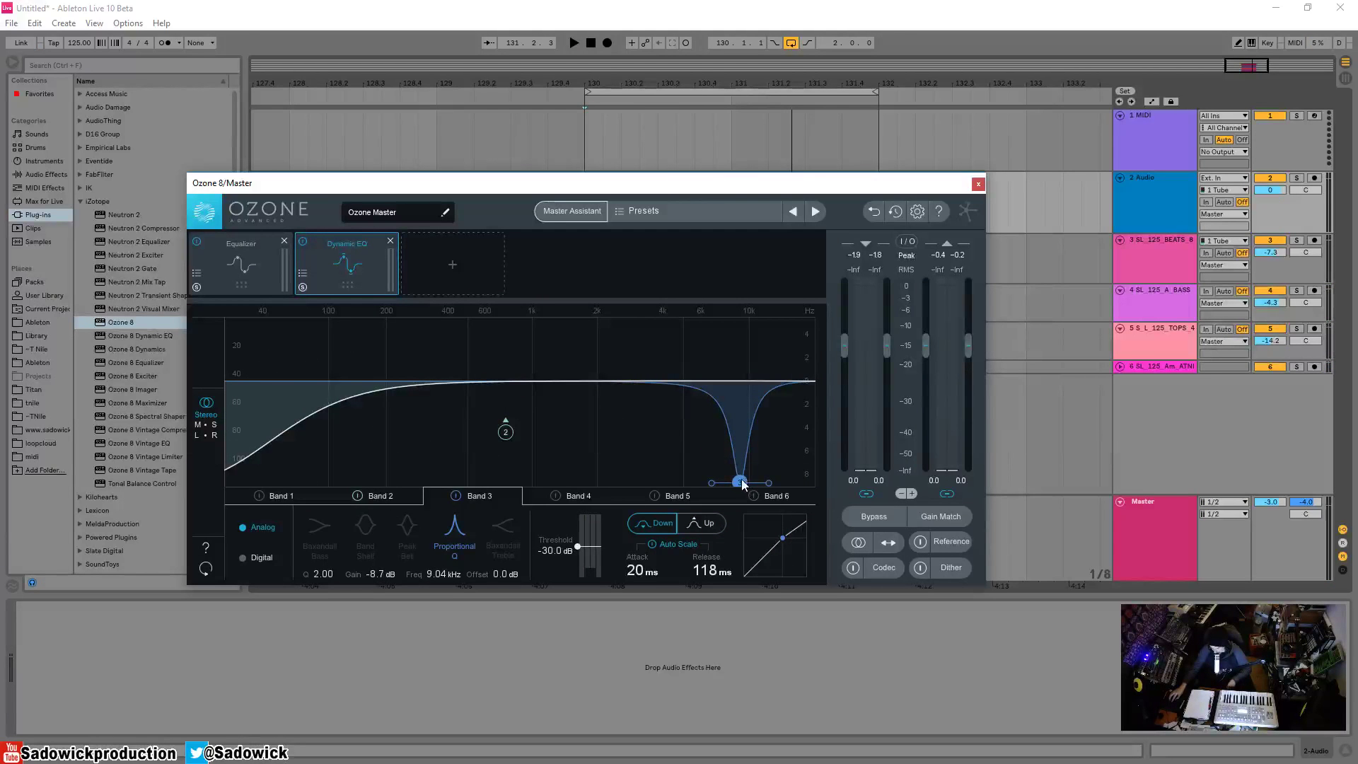
left_click_drag(742, 485, 692, 420)
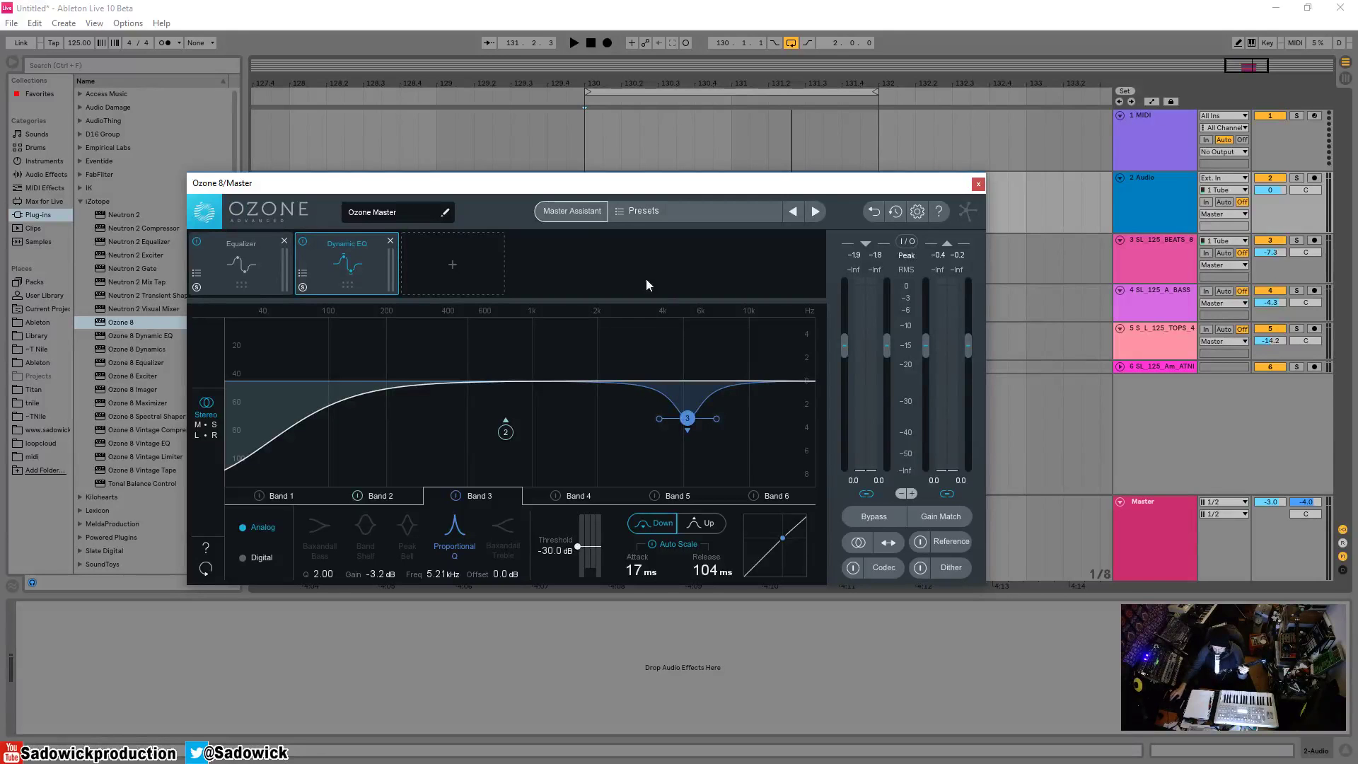
left_click_drag(573, 184, 655, 167)
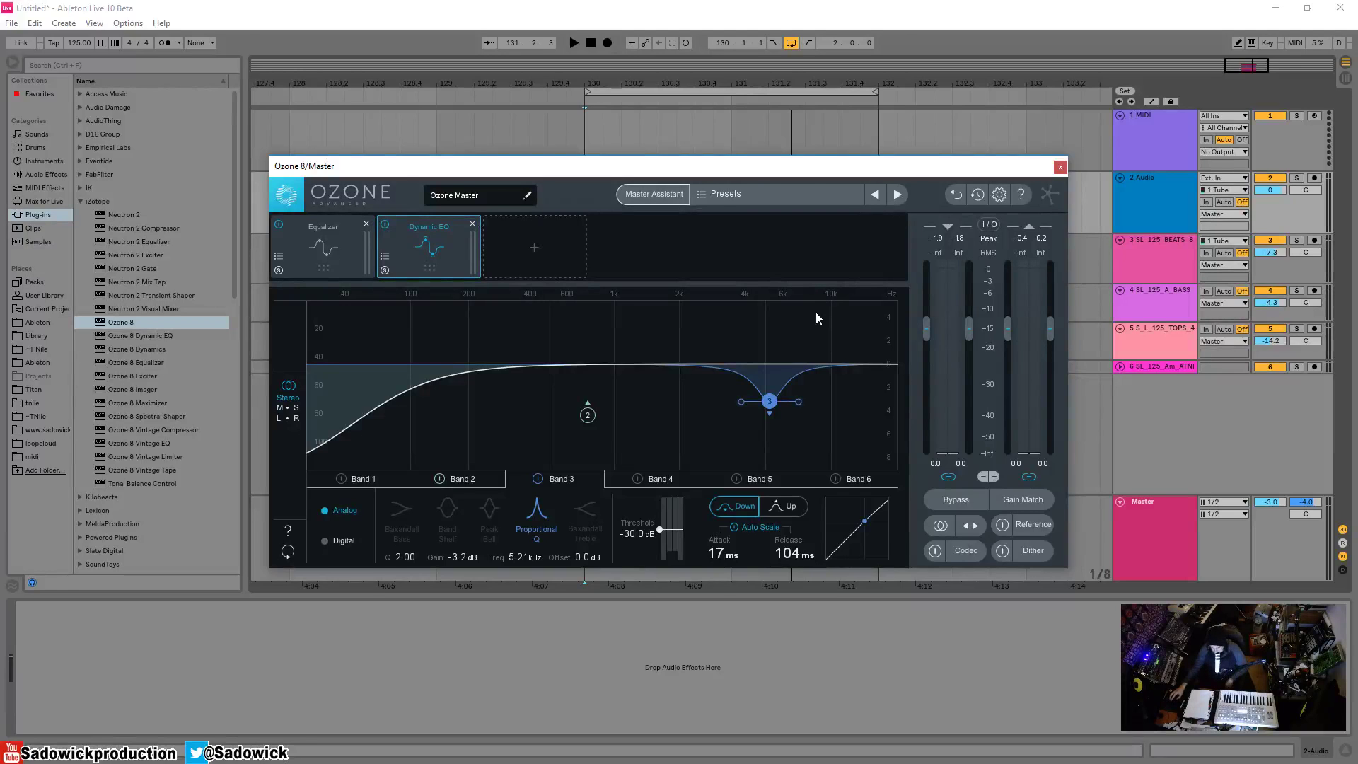
- Move the Band 3 cut to 760 Hz, -2.6 dB with Q 1.00 and briefly audition it
left_click_drag(773, 406, 591, 399)
key("space")
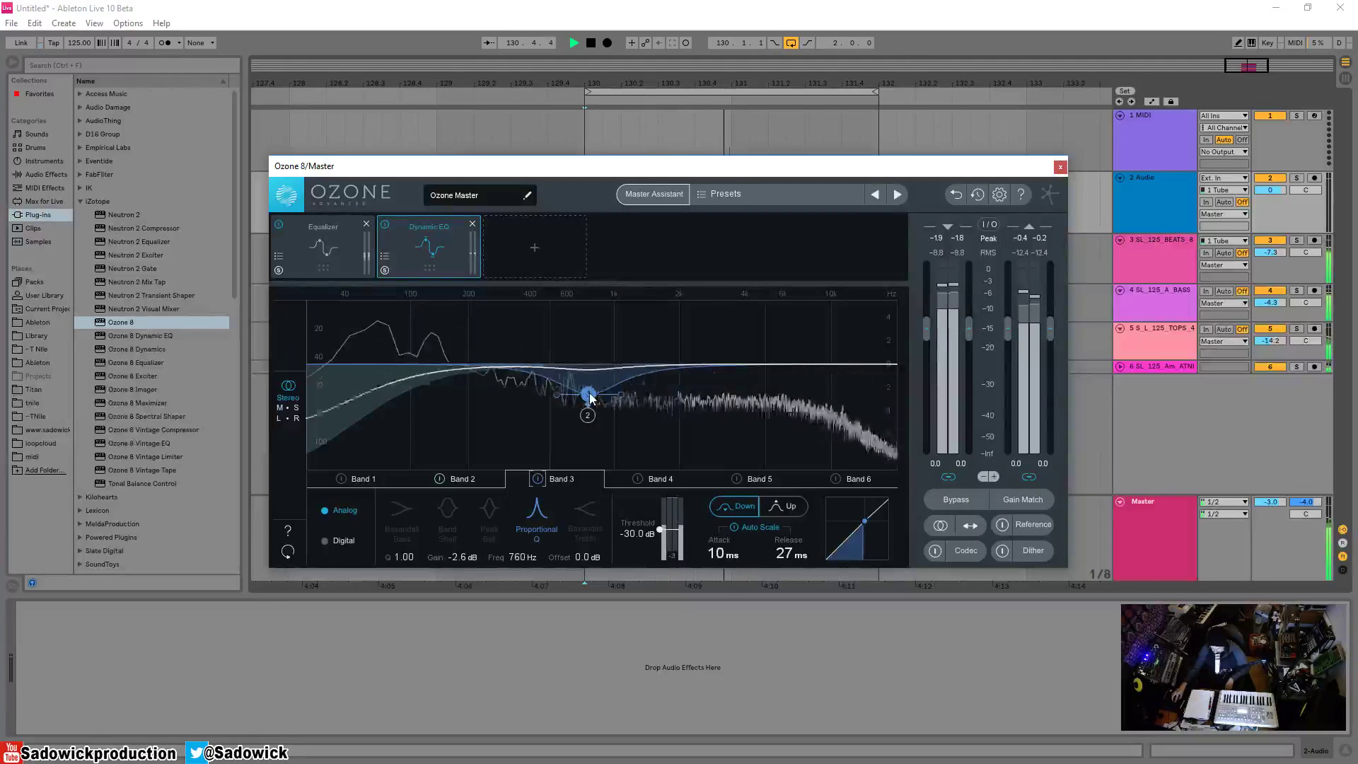
key("space")
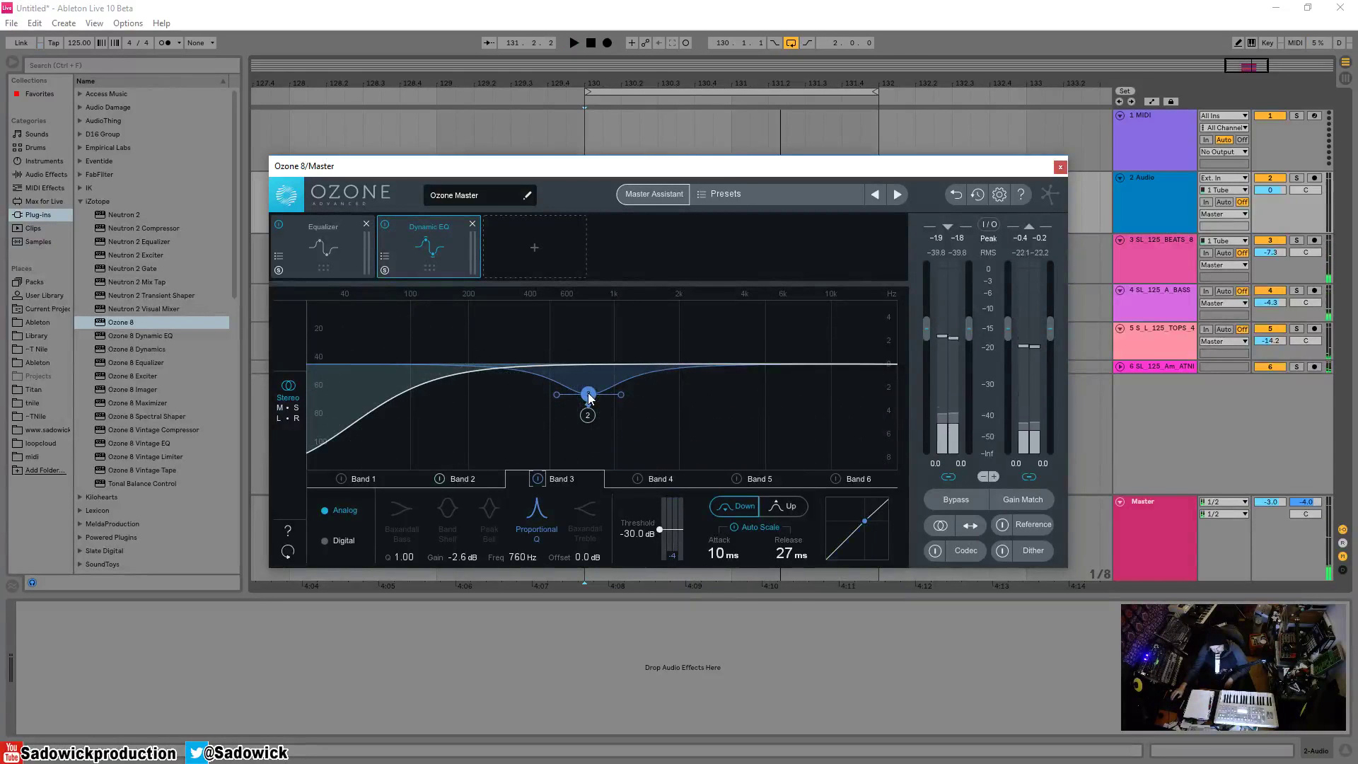